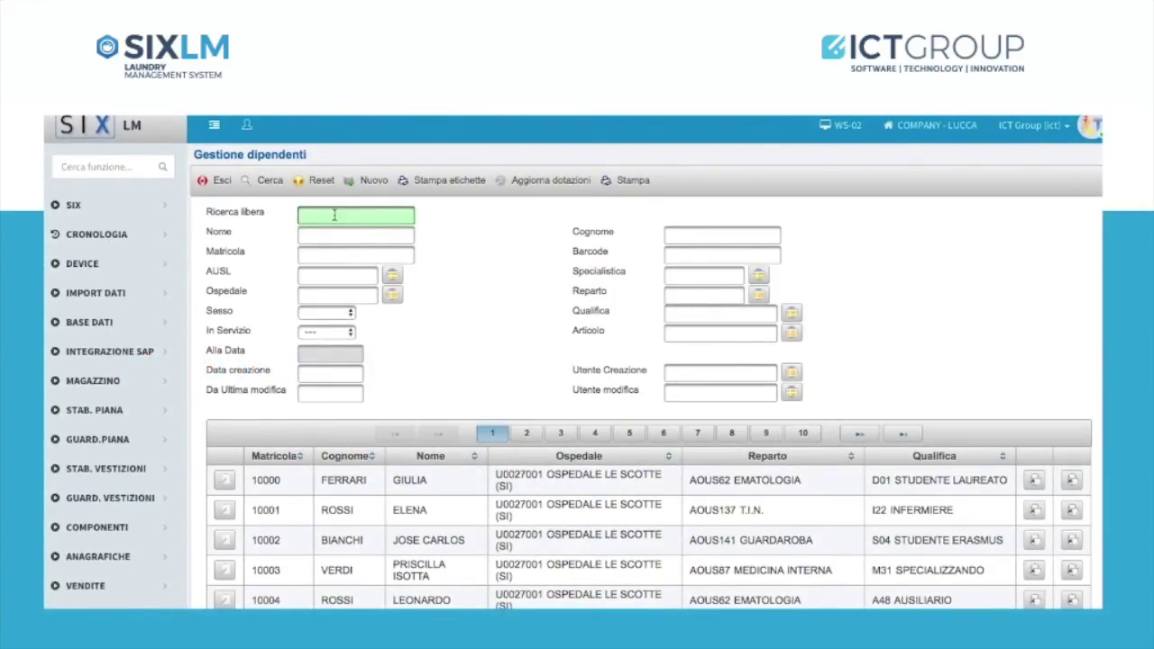
- Open the first listed employee's record and review the header data, history and clothing allotment
left_click(223, 480)
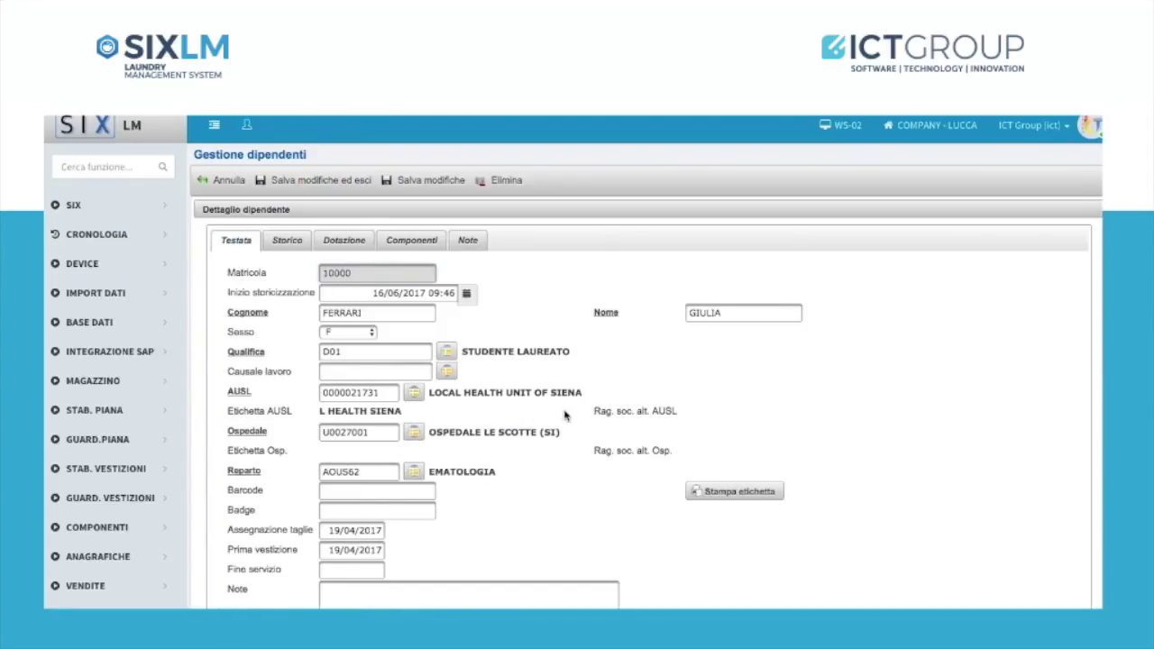
scroll(501, 334, "down", 1)
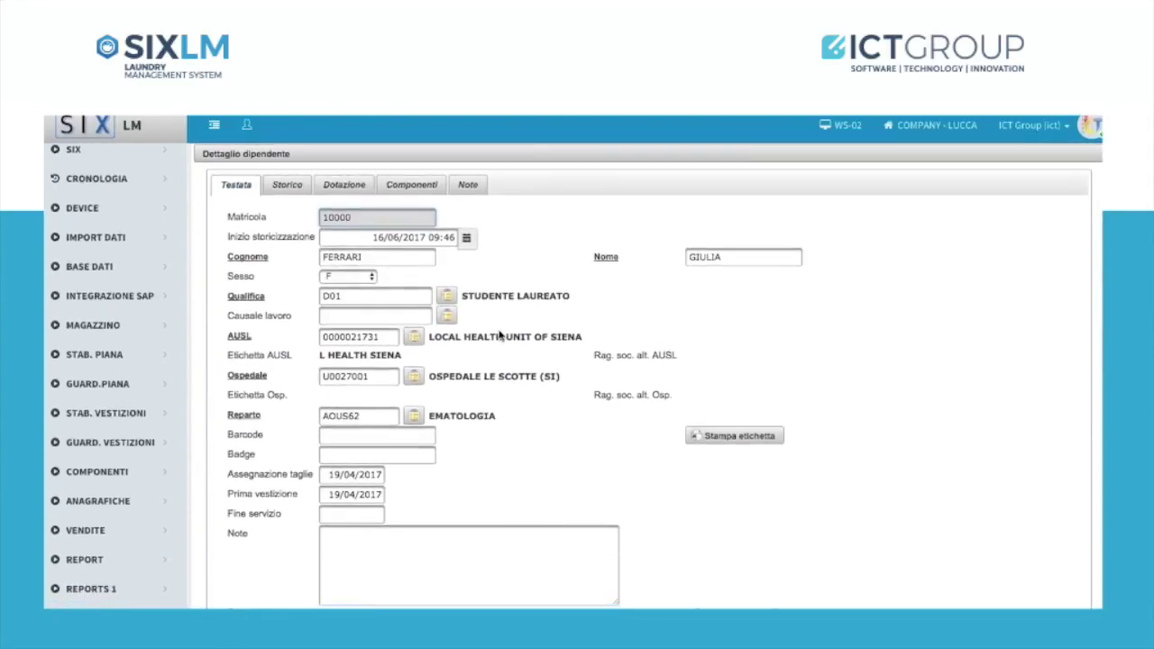
scroll(501, 334, "up", 1)
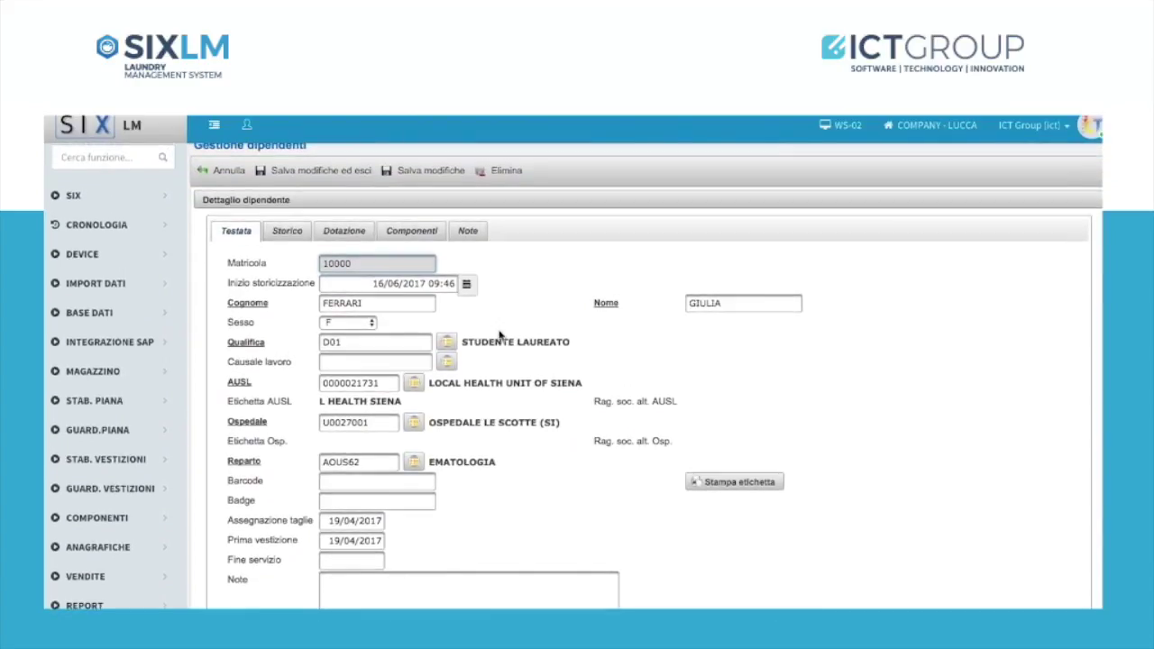
left_click(289, 232)
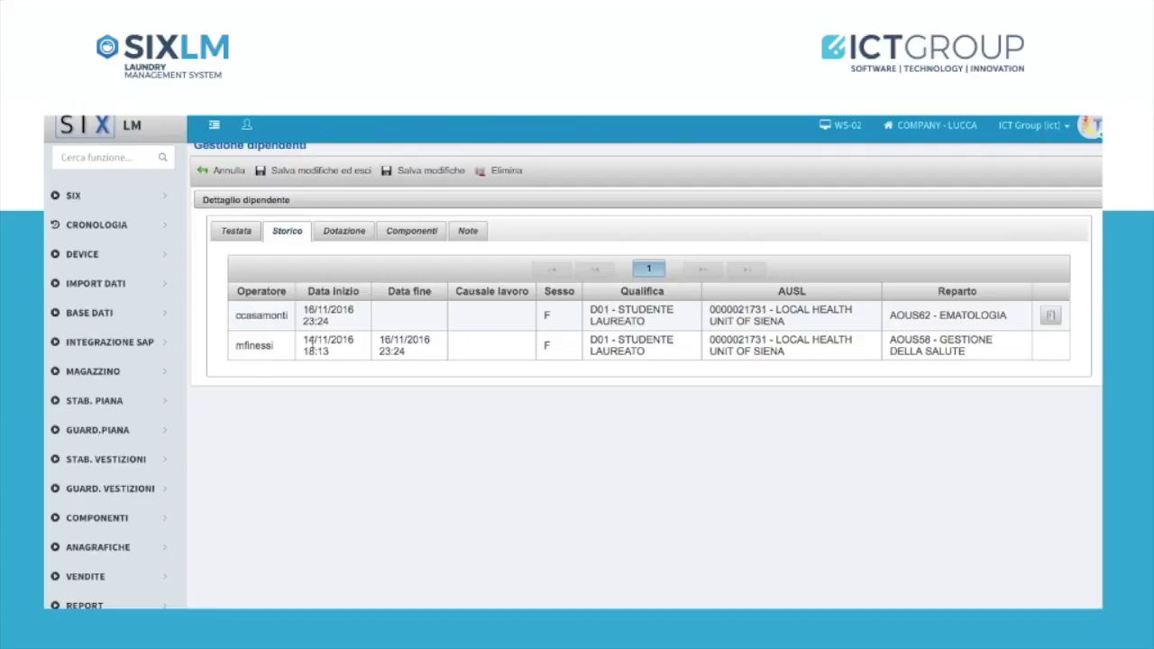
left_click(341, 234)
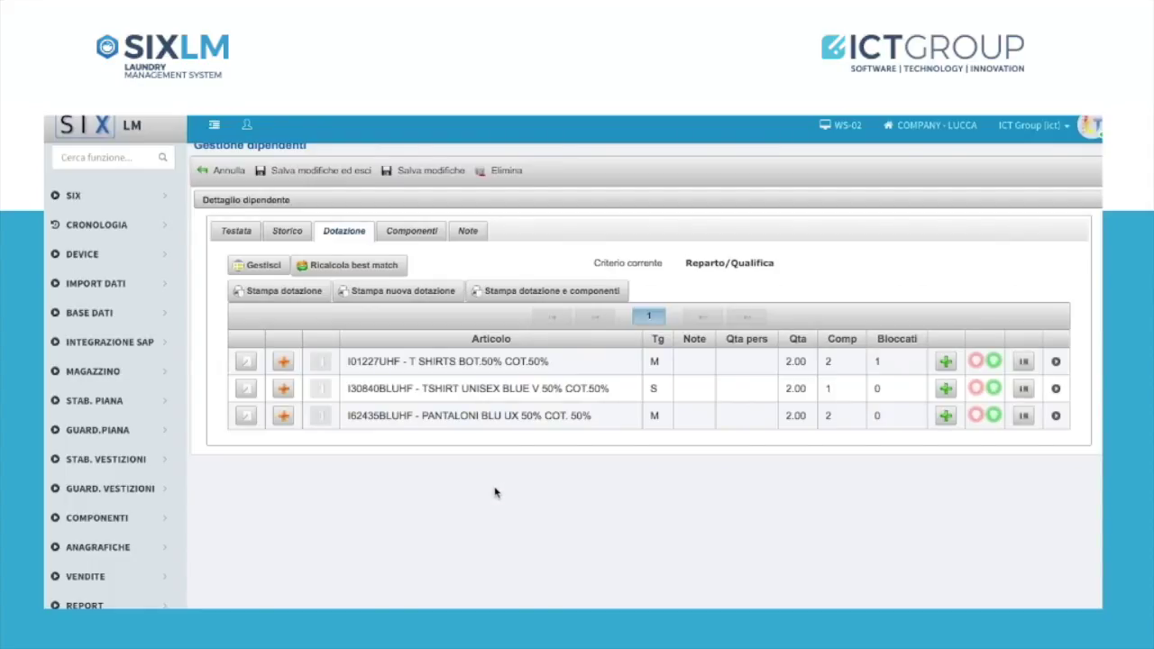
- Block the employee's assigned T-shirt with barcode C0050001 using the reason CAMBIO TAGLIA, and save the block
left_click(420, 234)
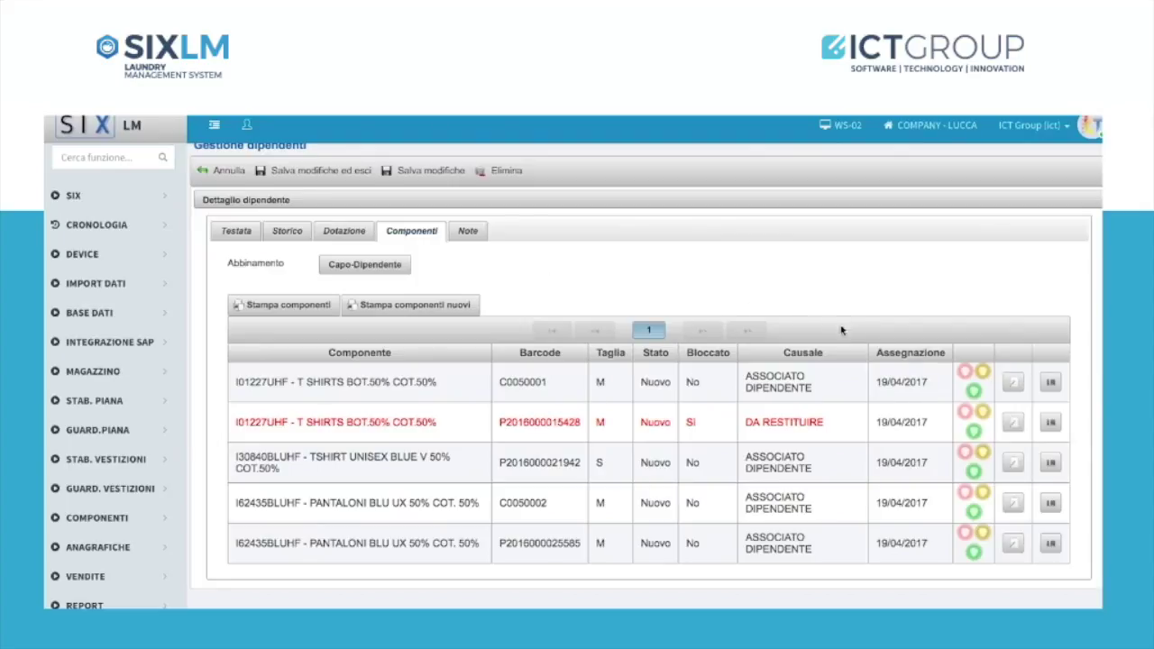
left_click(969, 374)
left_click(629, 452)
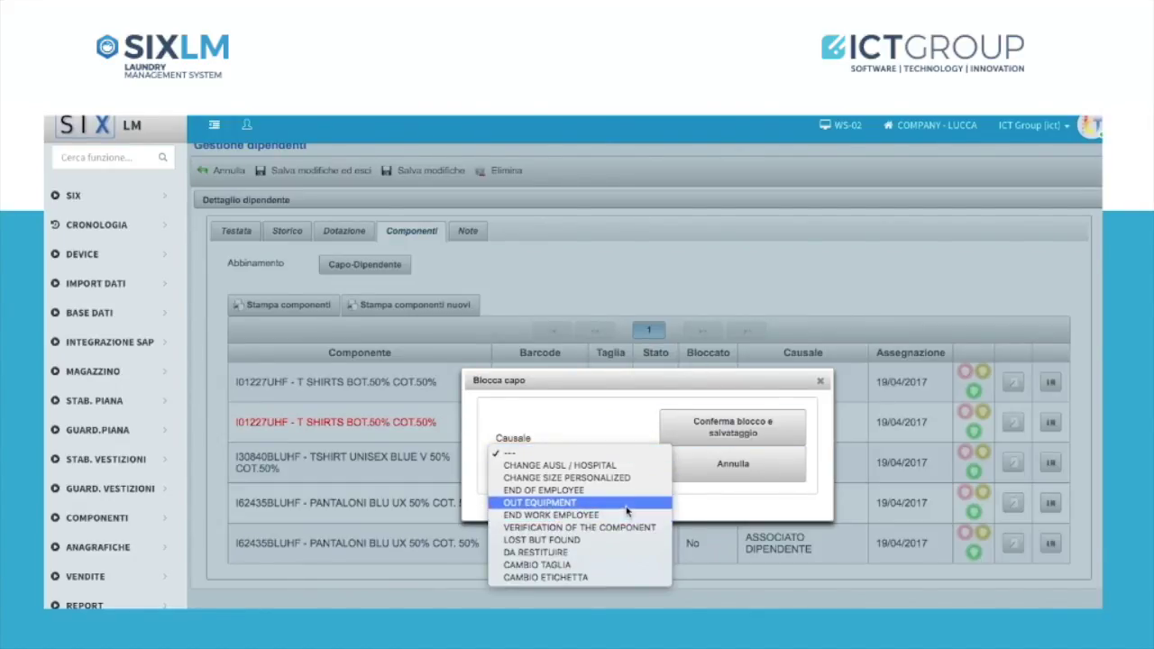
left_click(592, 565)
left_click(746, 431)
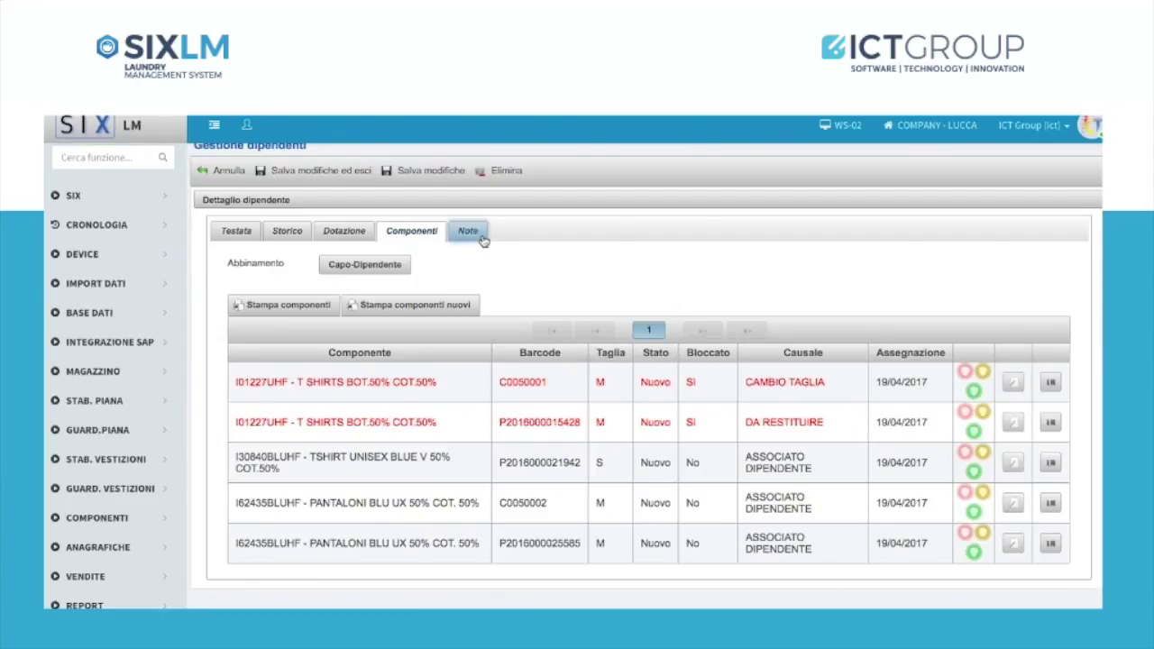
- Check the employee's notes, and return to the list of assigned components
left_click(480, 236)
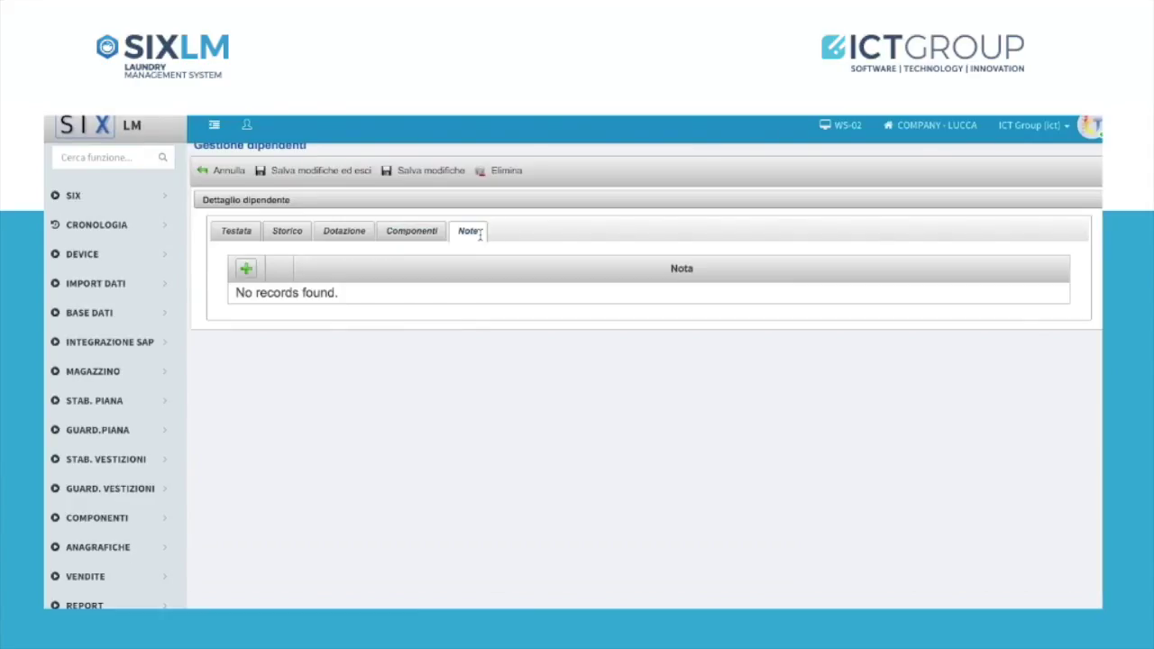
left_click(436, 236)
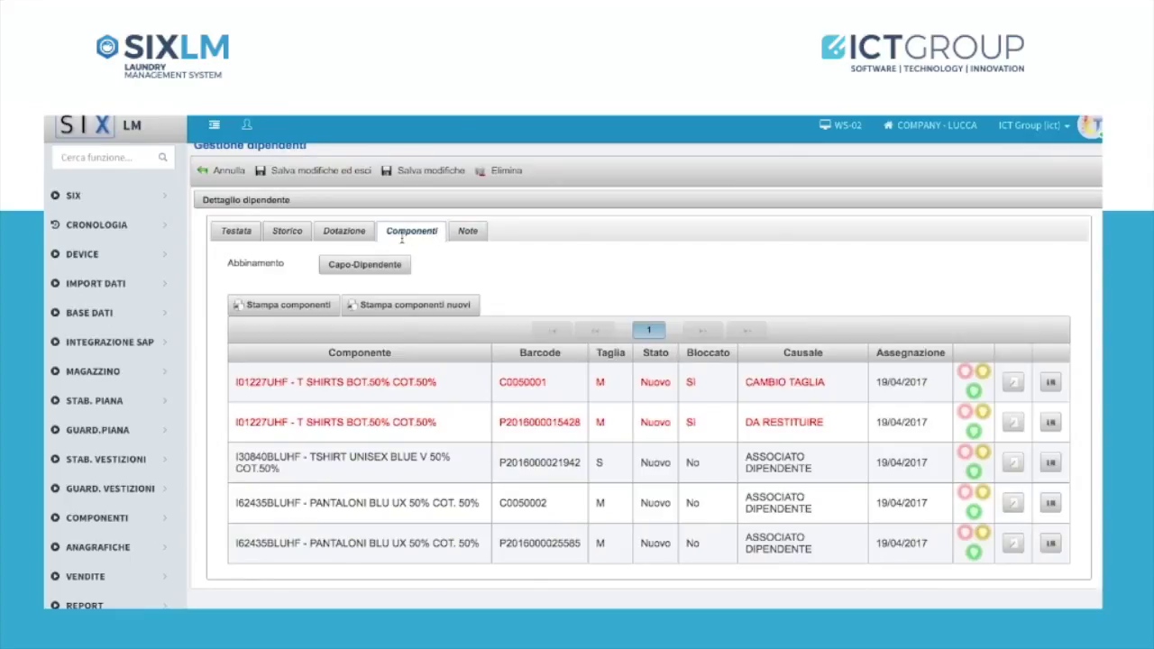
scroll(694, 406, "up", 1)
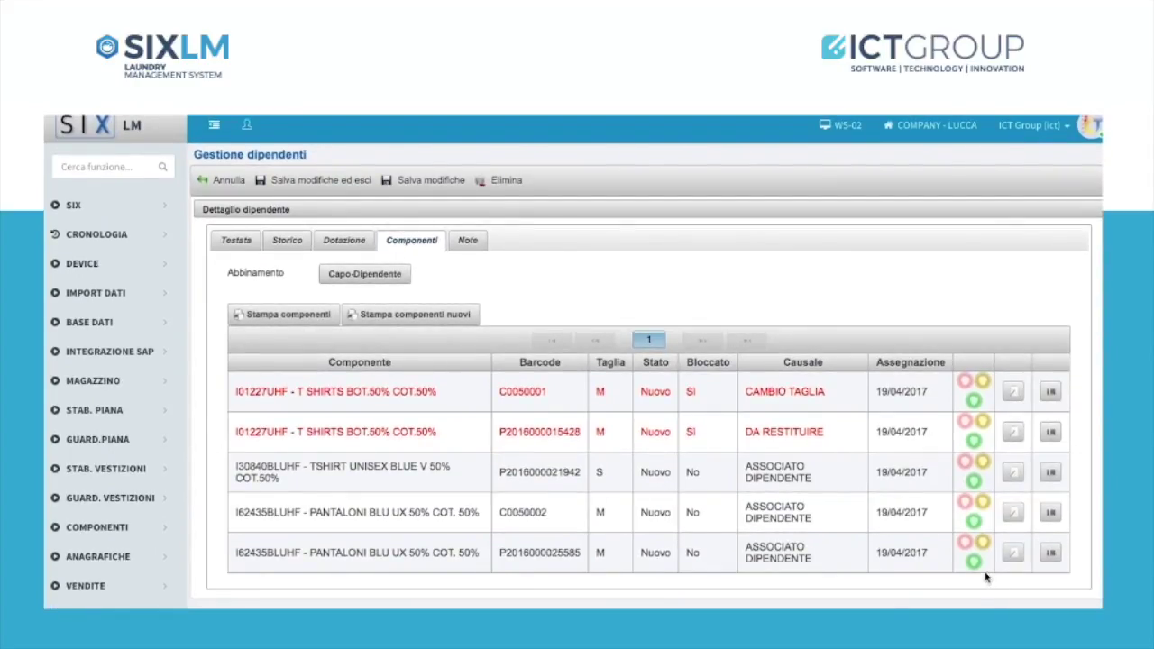
left_click(983, 421)
left_click(528, 449)
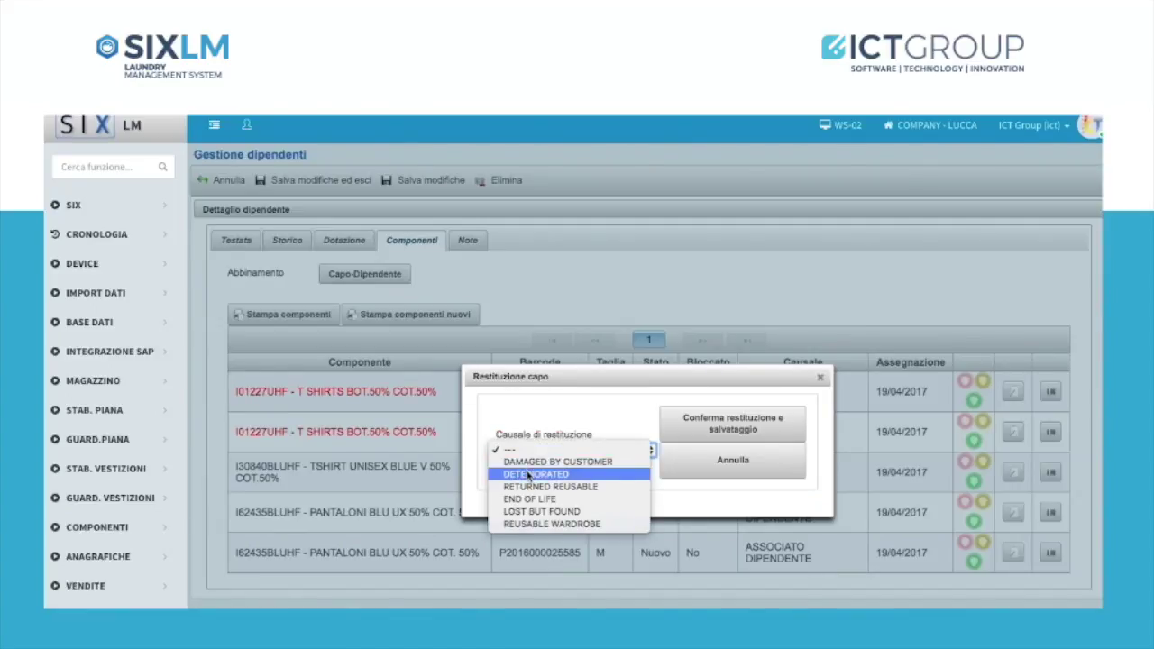
left_click(527, 474)
left_click(717, 429)
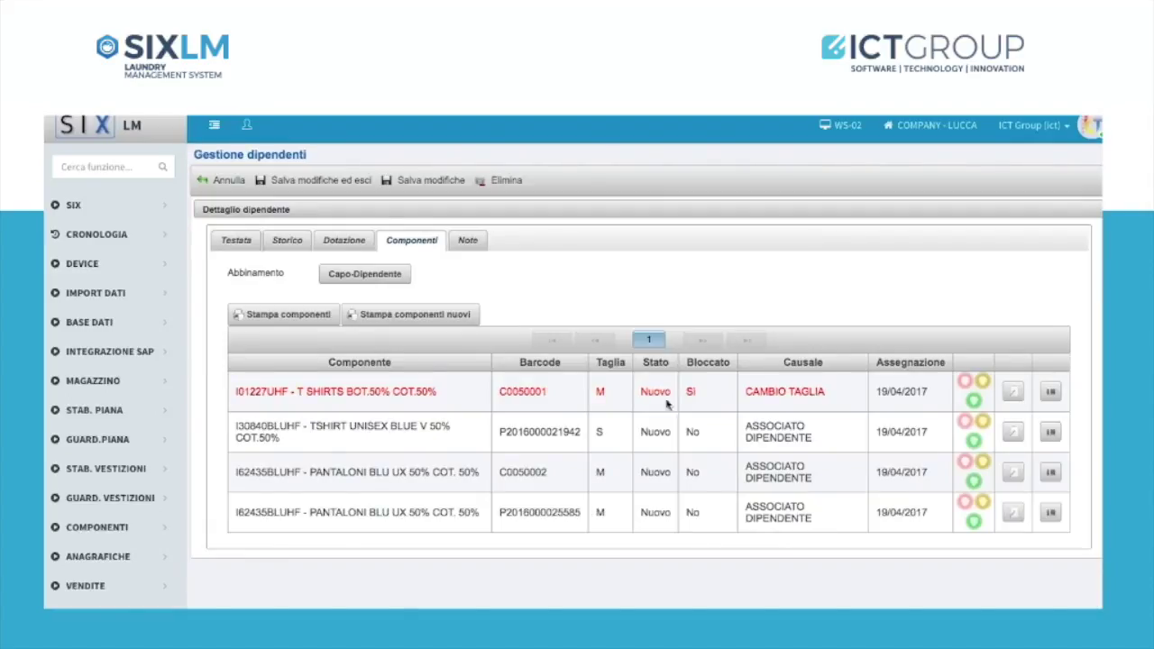
left_click(321, 180)
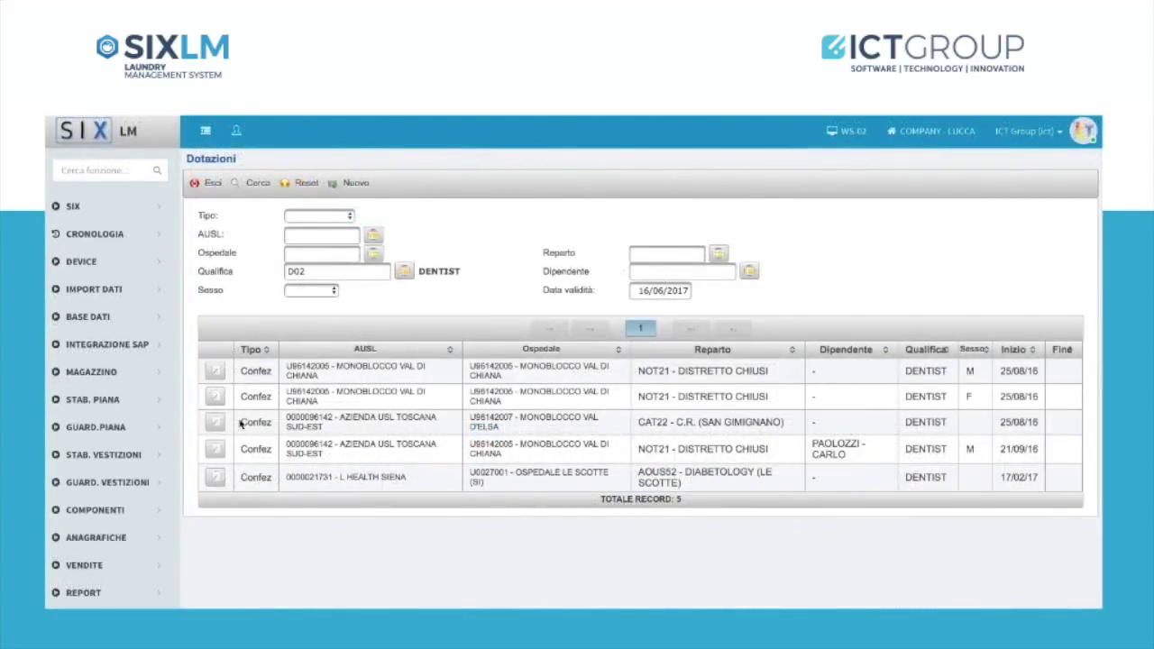
- Open the DENTIST allotment for the C.R. (San Gimignano) department and view its items
left_click(216, 422)
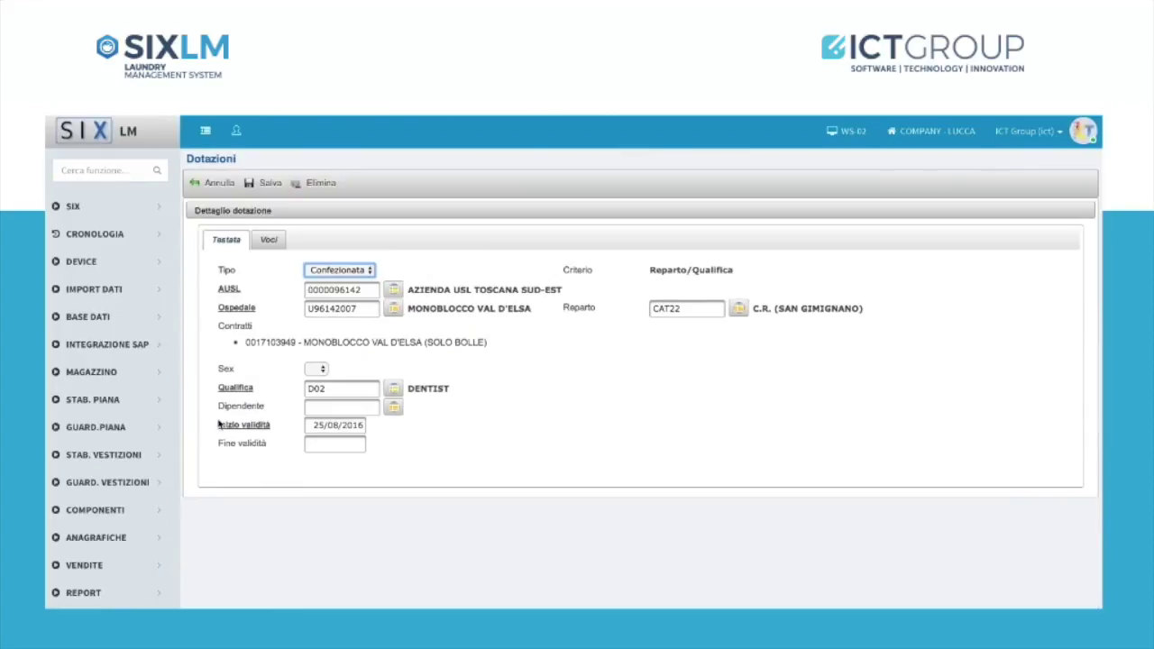
left_click(271, 242)
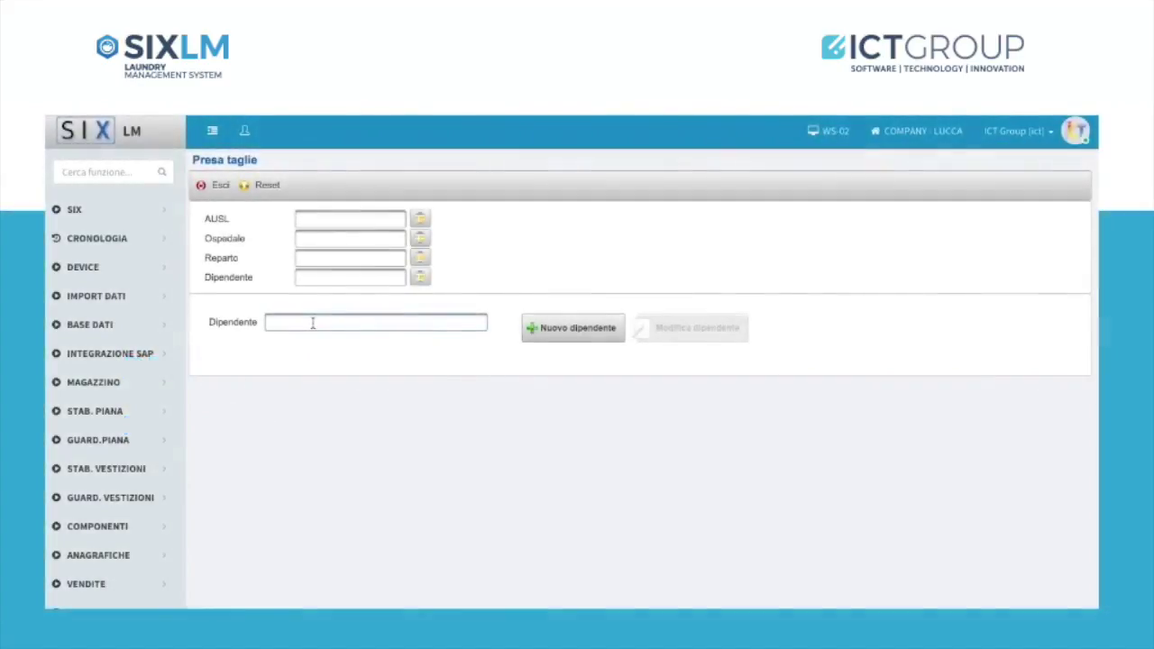
- Search for the employee by surname in Presa taglie and load that employee's allotment
left_click(313, 322)
type("ferrari")
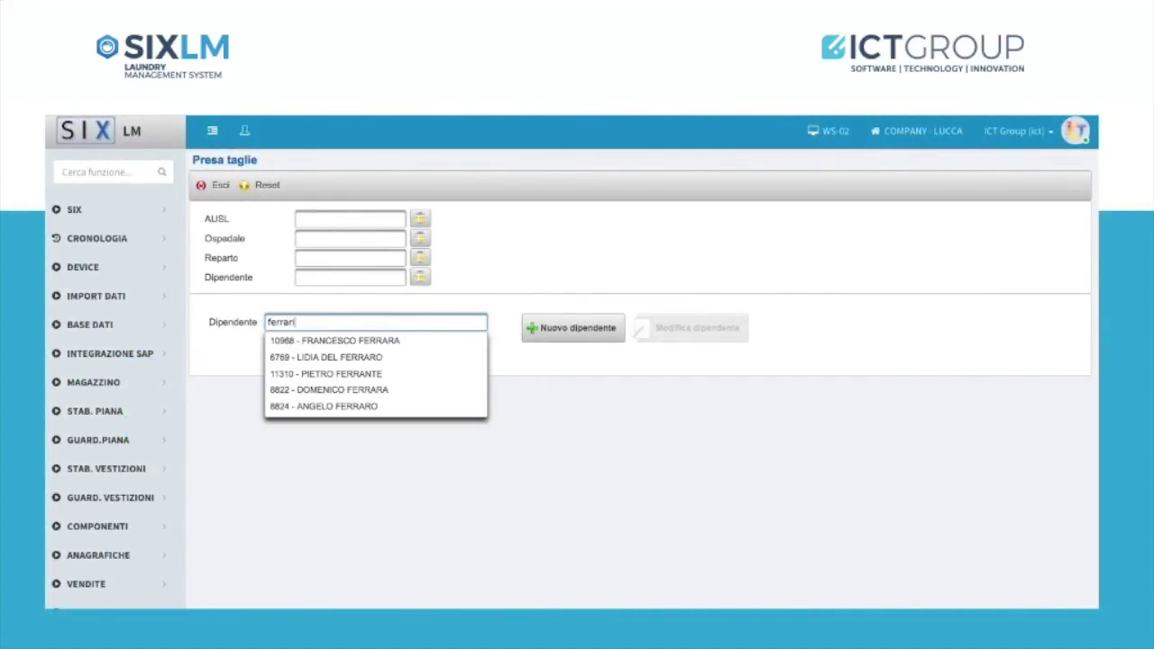
left_click(319, 374)
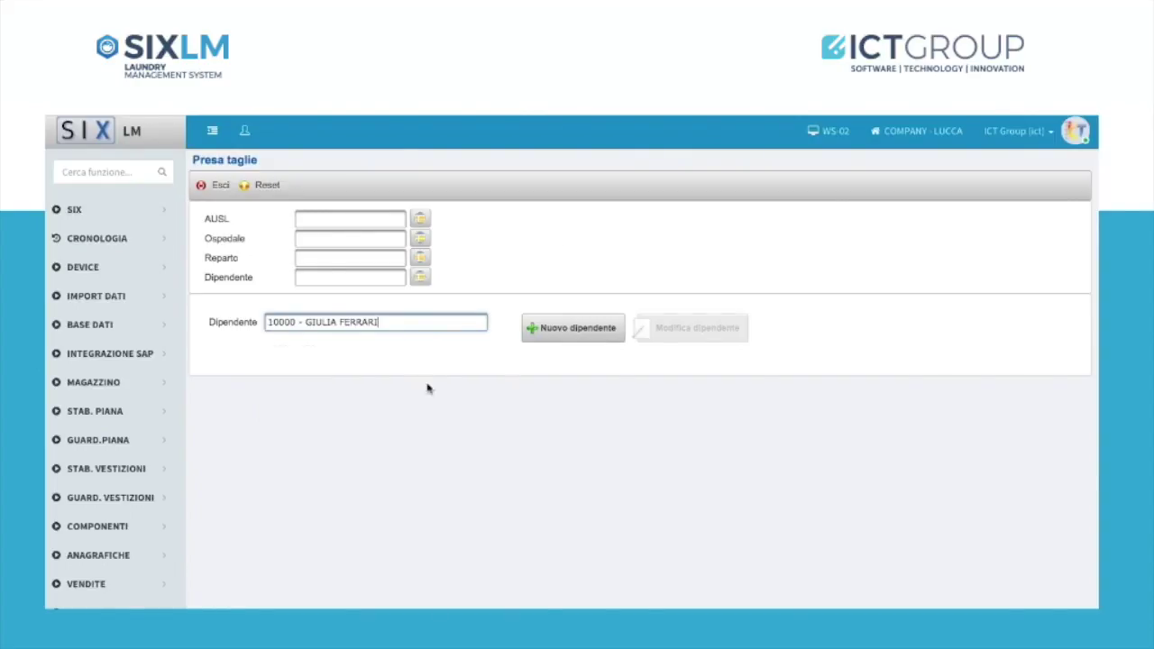
- Set the allotment sizes to S for the T SHIRTS, L for the blue unisex T-shirt and M for the trousers
left_click(817, 489)
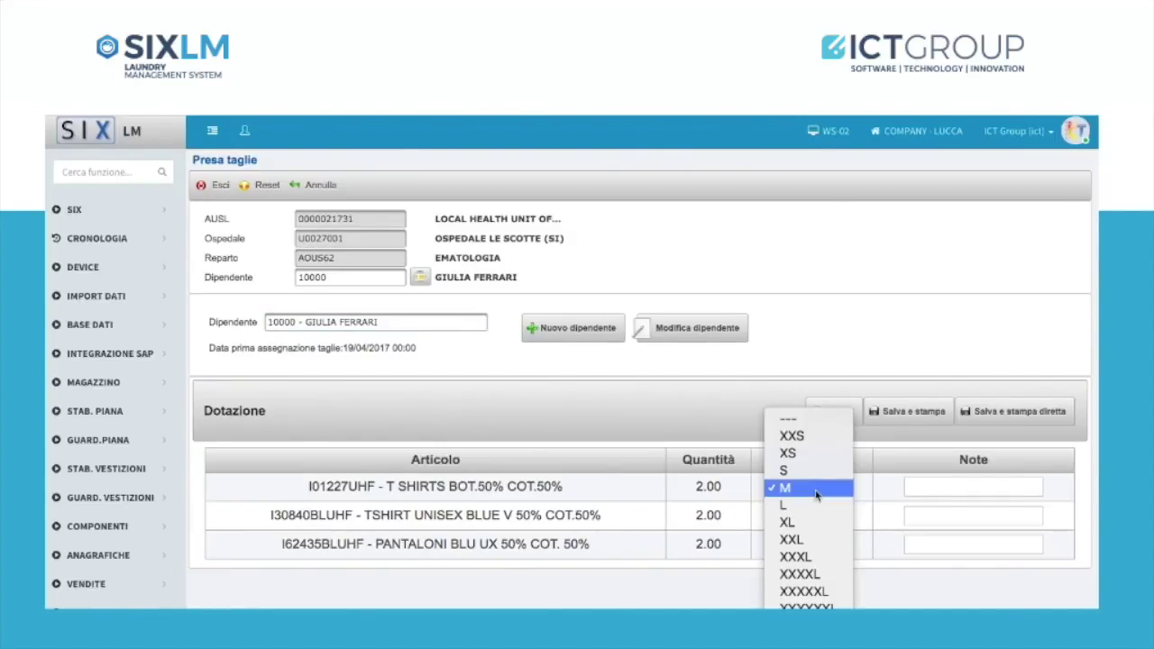
left_click(811, 470)
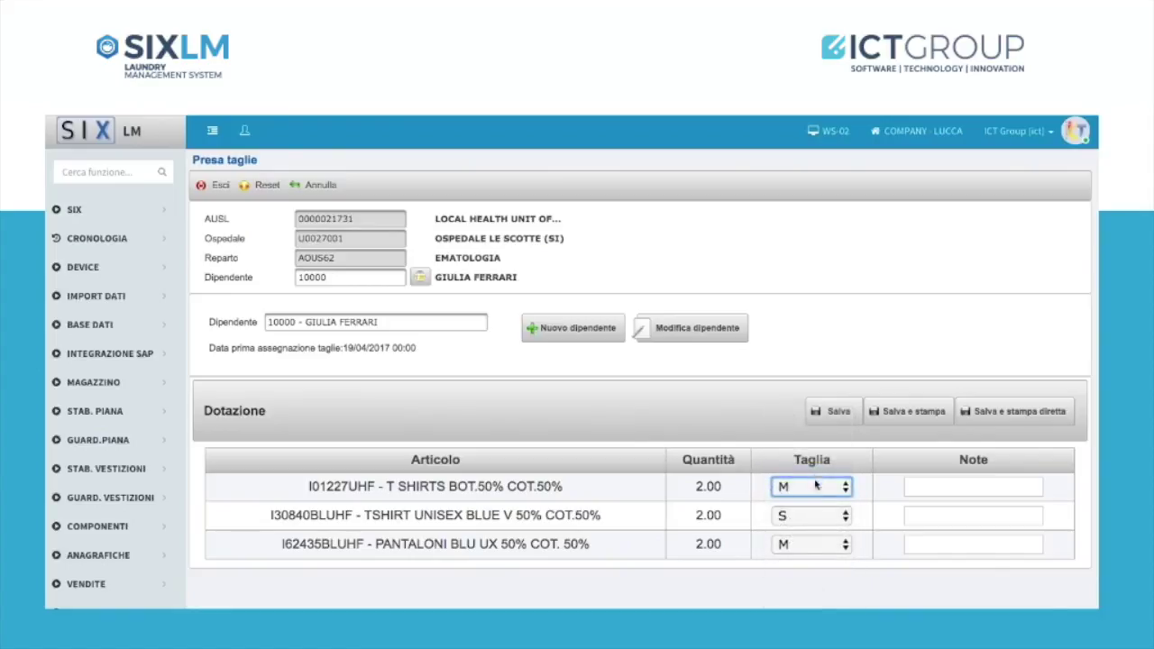
left_click(817, 516)
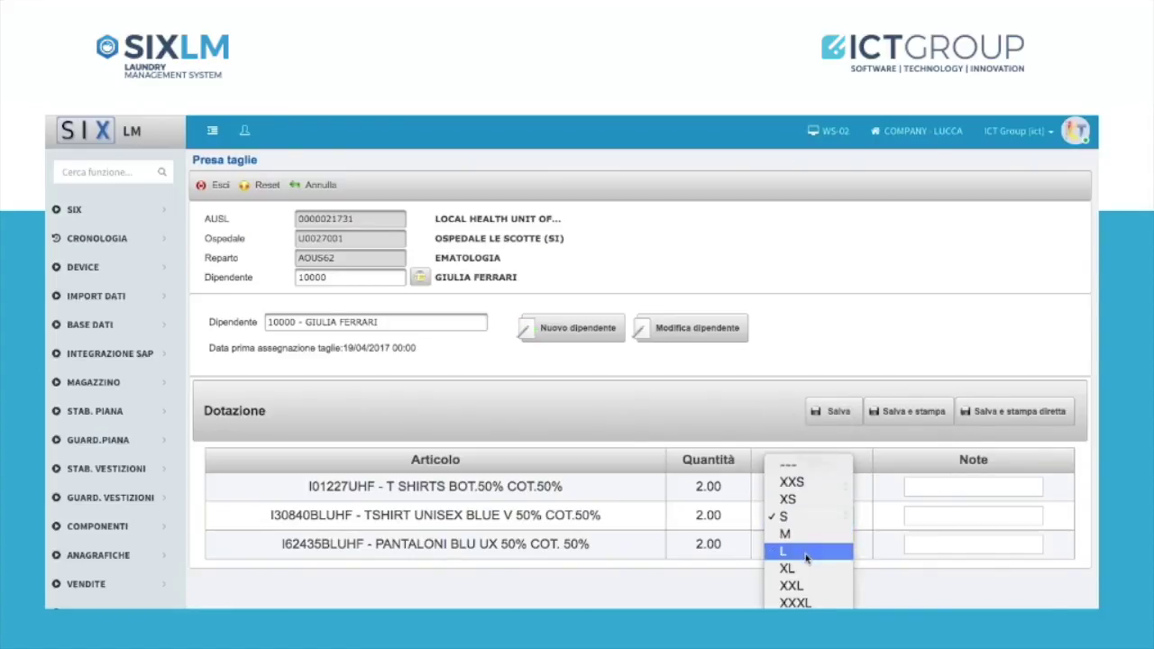
left_click(805, 551)
left_click(818, 545)
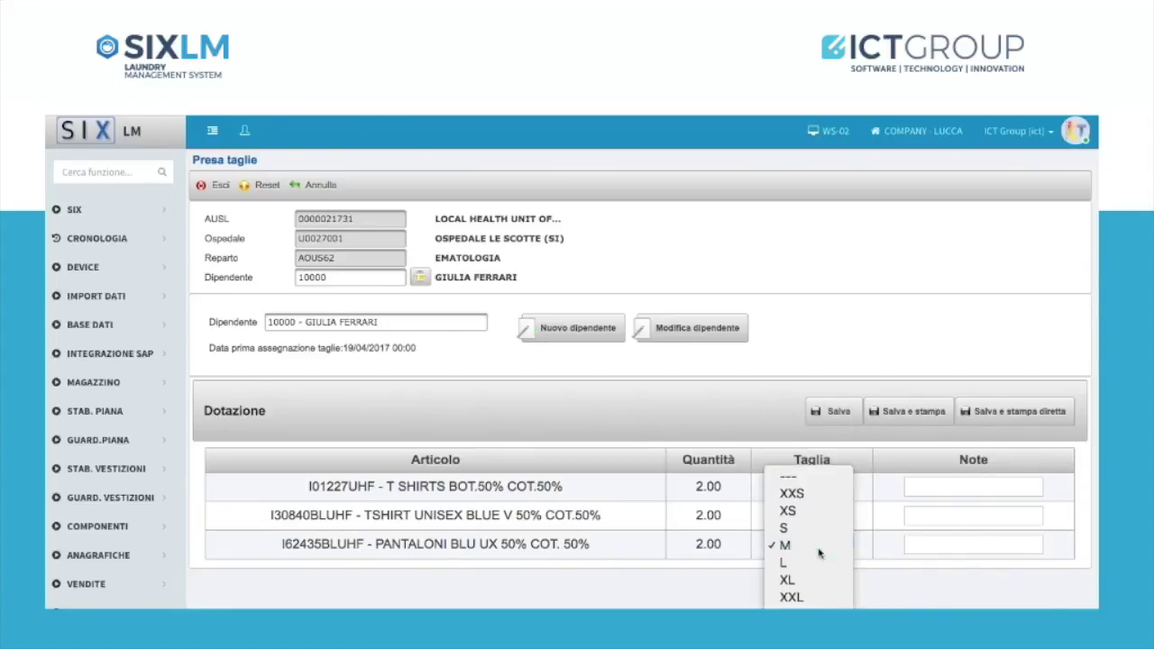
left_click(819, 550)
- Add the note "stringere la maglietta nei fianchi" to the T SHIRTS item, and save and print the allotment
left_click(924, 518)
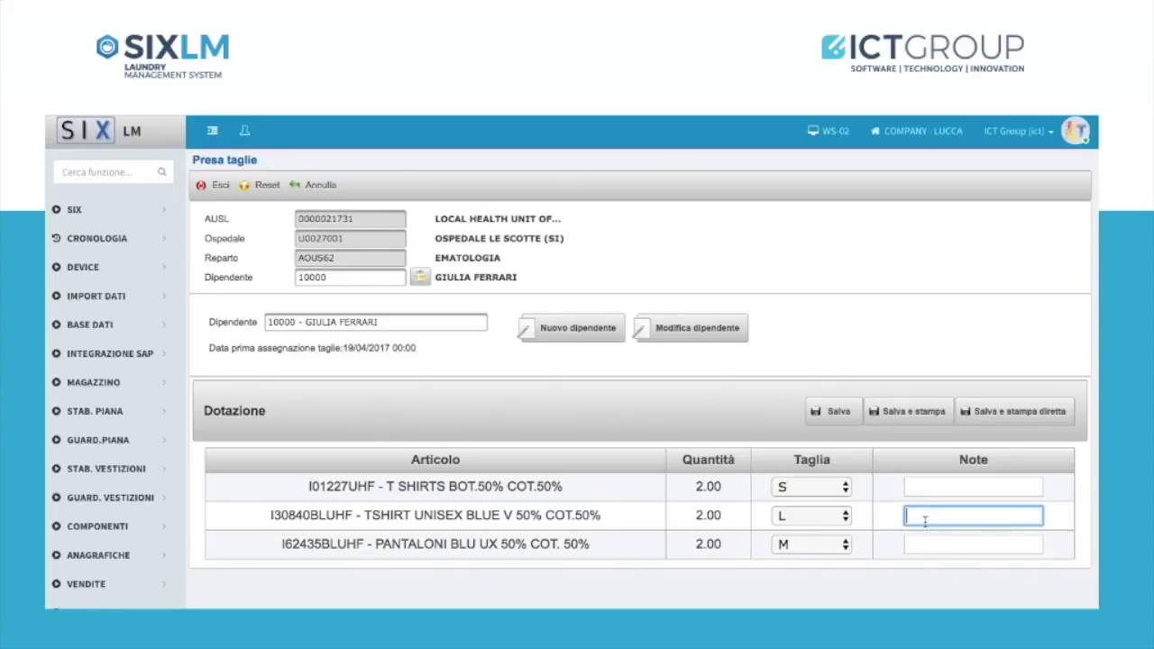
left_click(939, 489)
type("strinfe")
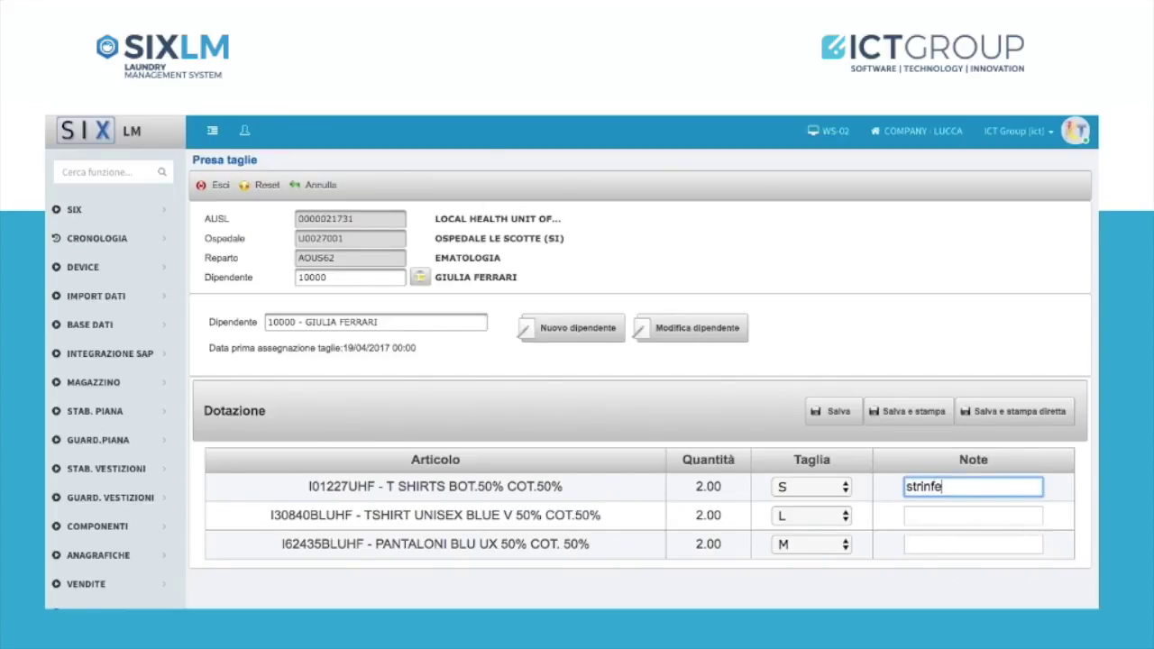
key("BackSpace")
key("BackSpace")
type("gere la maglietta ne")
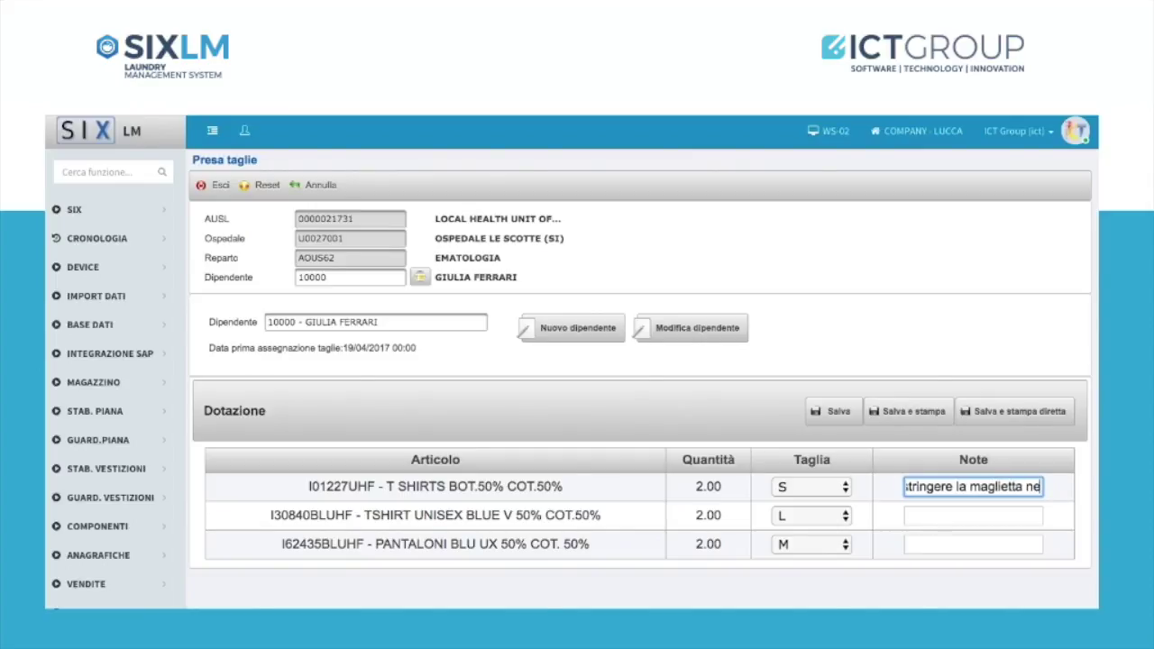
type("i fianchi")
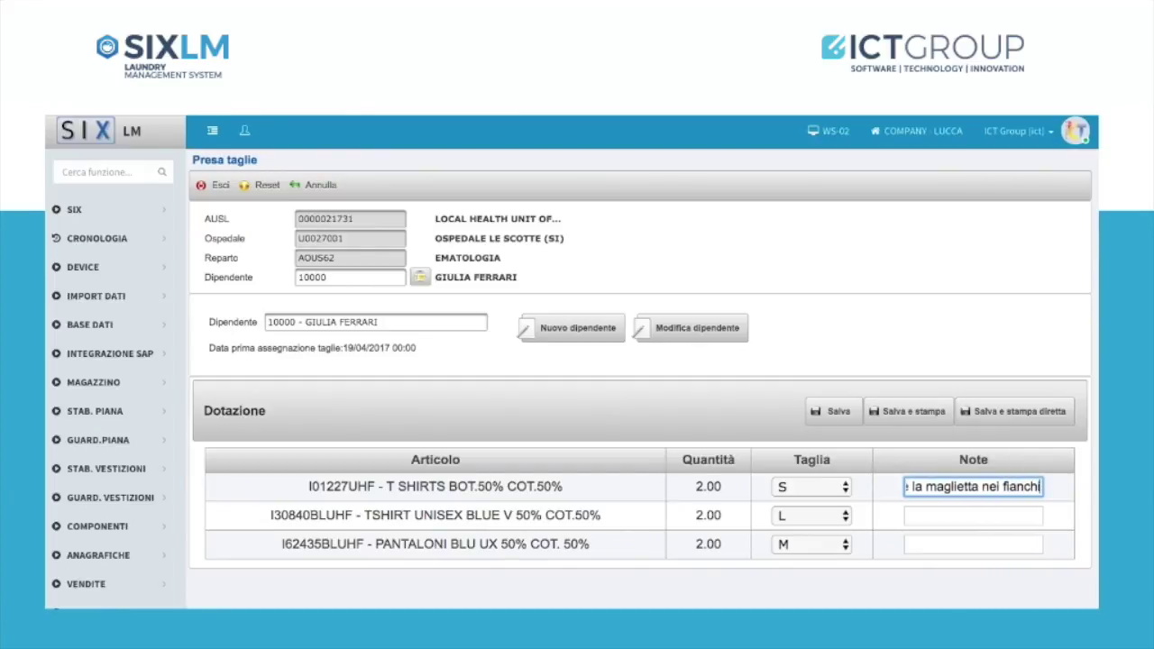
left_click(888, 414)
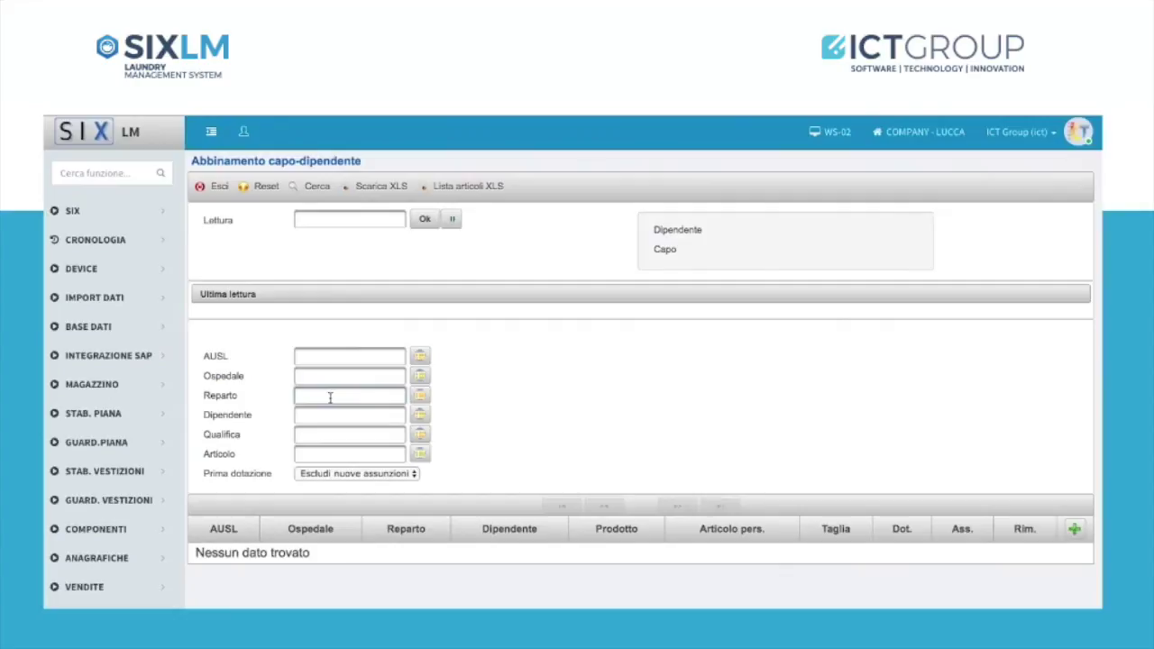
- Filter the garment-employee matching list by department AOUS62
left_click(330, 397)
type("AOUS62")
key("Tab")
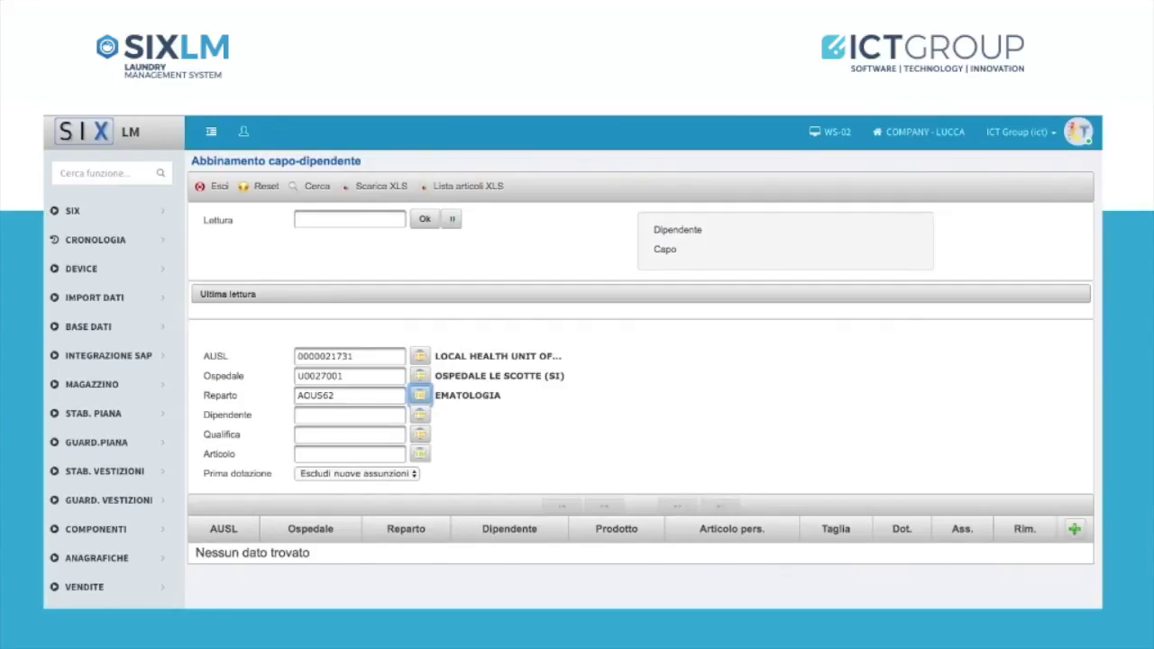
left_click(309, 187)
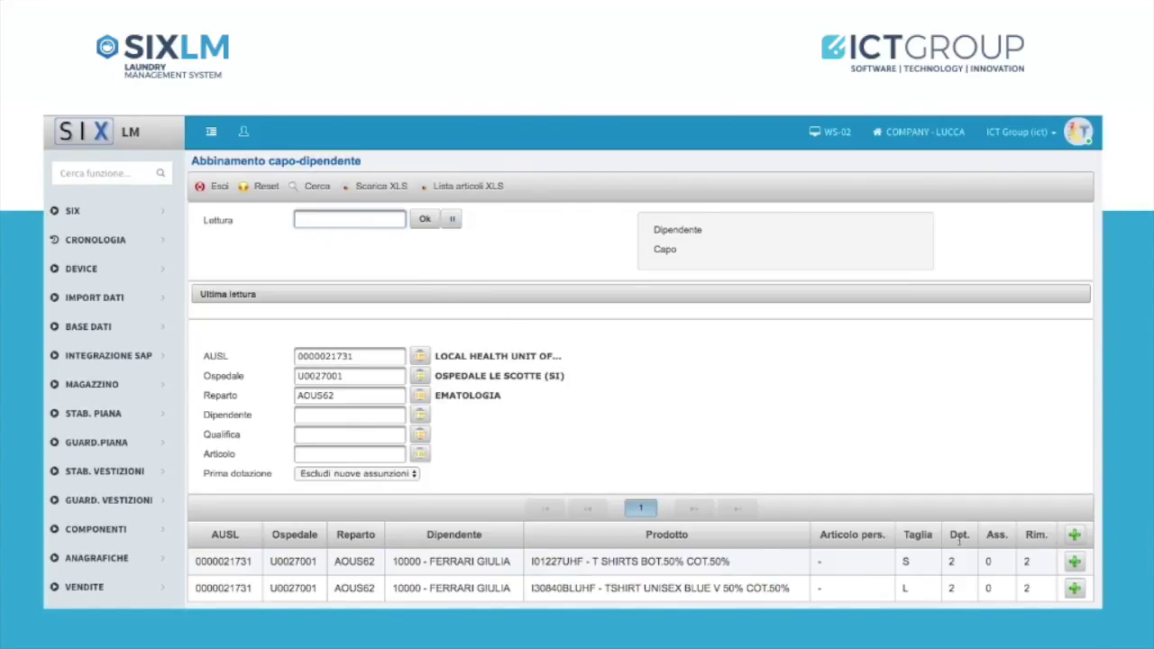
- Create 2 size S T SHIRTS garments for the employee, and leave the component label printing page
left_click(1074, 562)
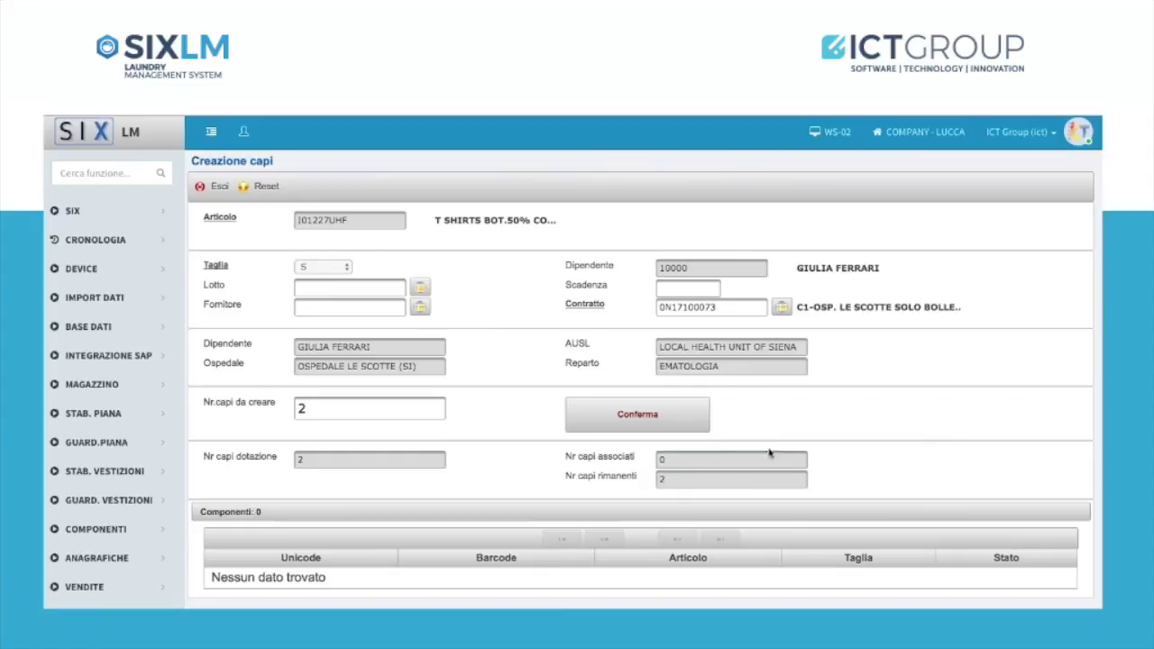
left_click(659, 424)
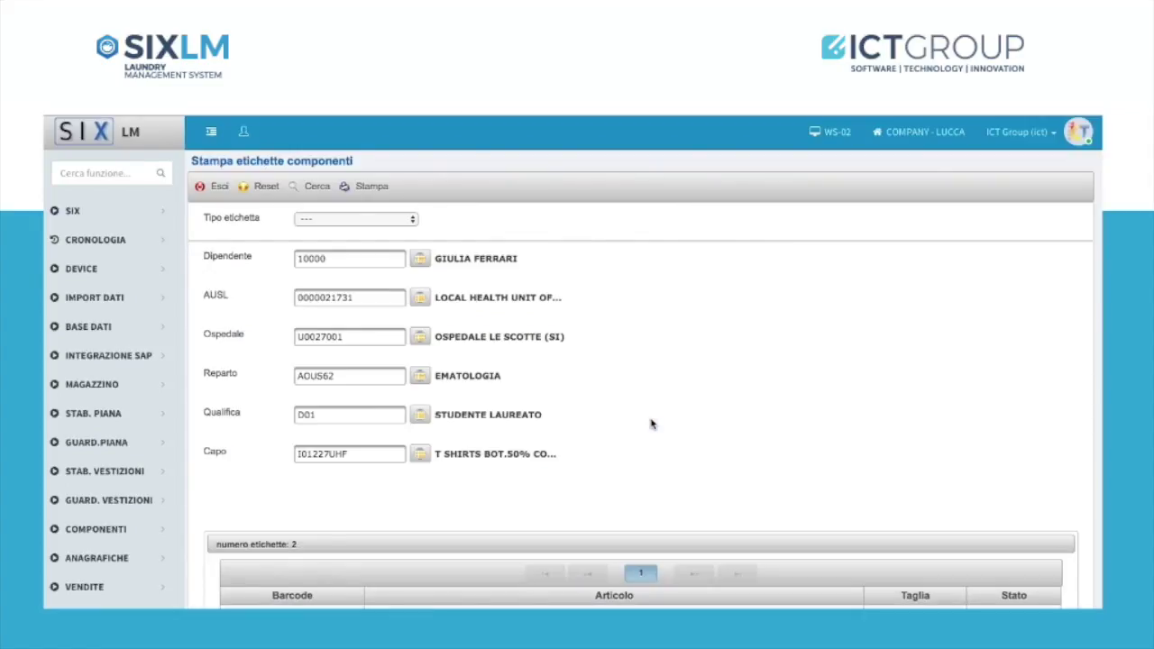
left_click(219, 187)
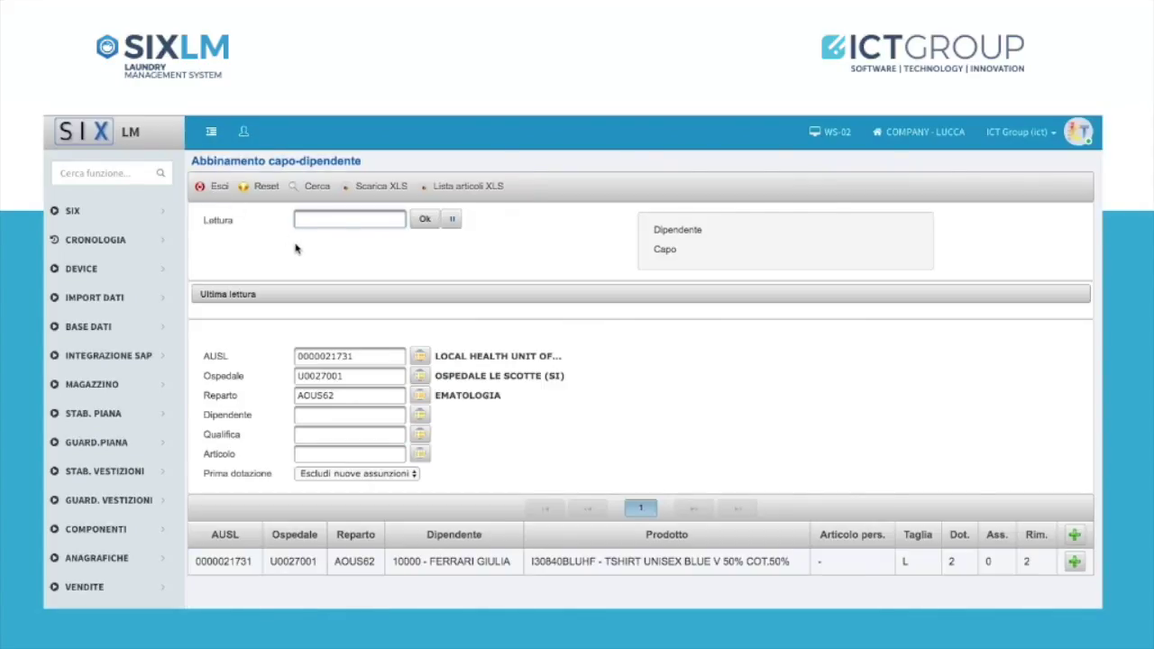
- Export the garment-employee matching list to XLS and resize the opened spreadsheet window
left_click(369, 197)
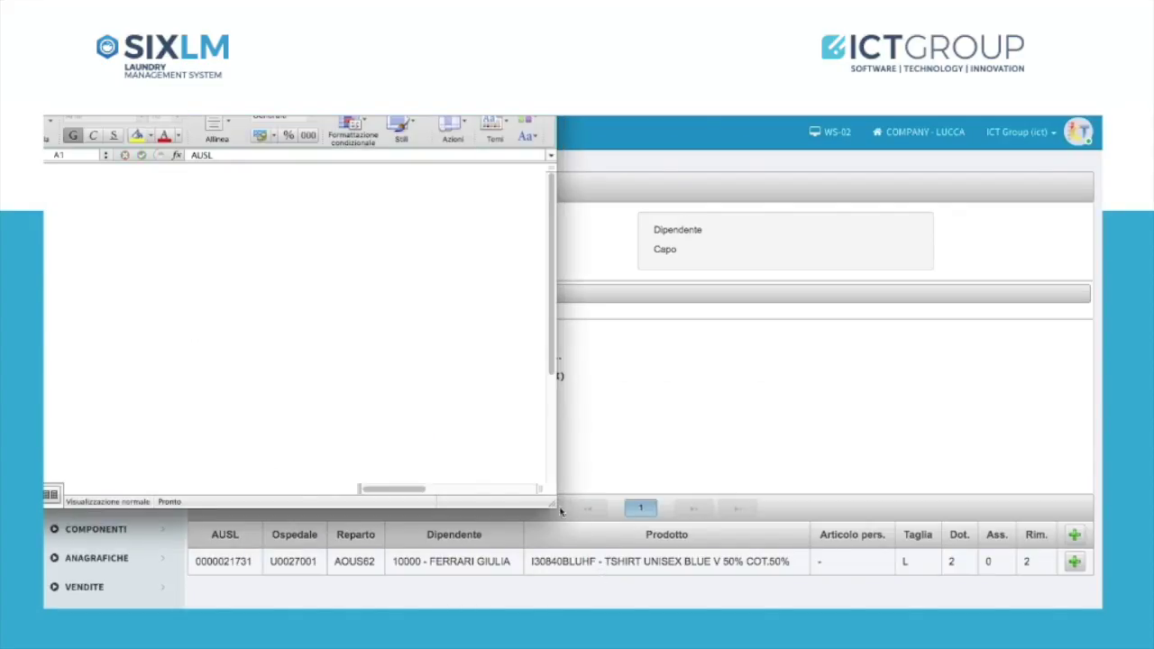
mouse_move(558, 511)
left_mouse_down()
mouse_move(681, 549)
mouse_move(726, 539)
mouse_move(796, 476)
mouse_move(896, 302)
mouse_move(933, 273)
mouse_move(1089, 245)
left_mouse_up()
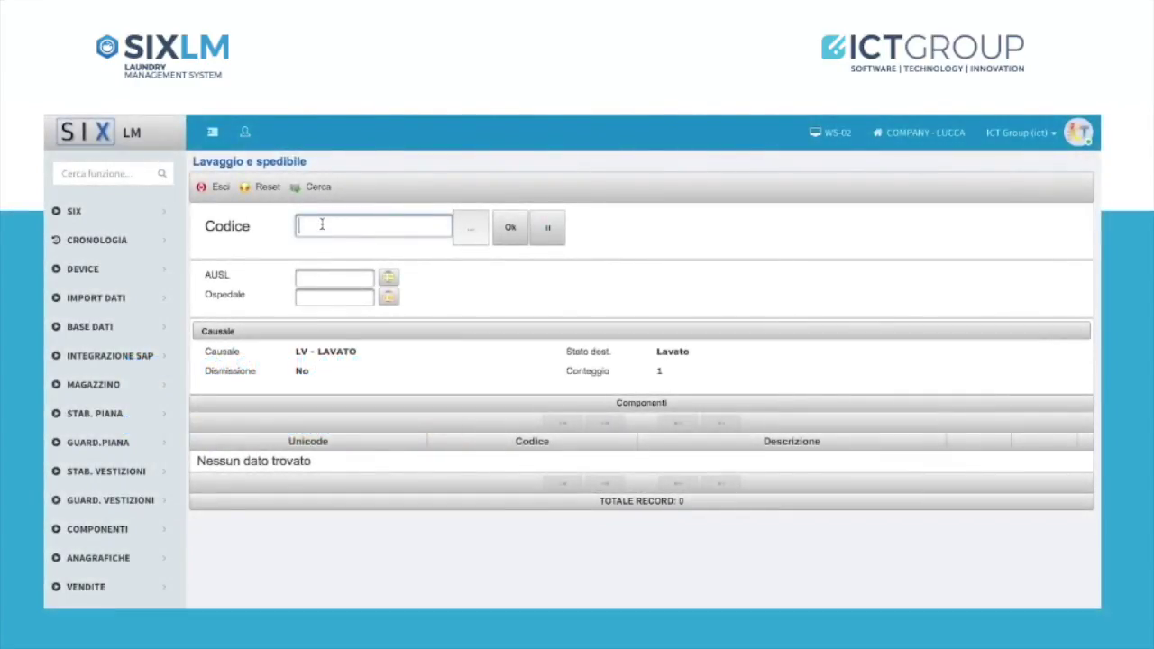
- Register garment C0050002 as washed in Lavaggio e spedibile
type("C0050002")
key("Return")
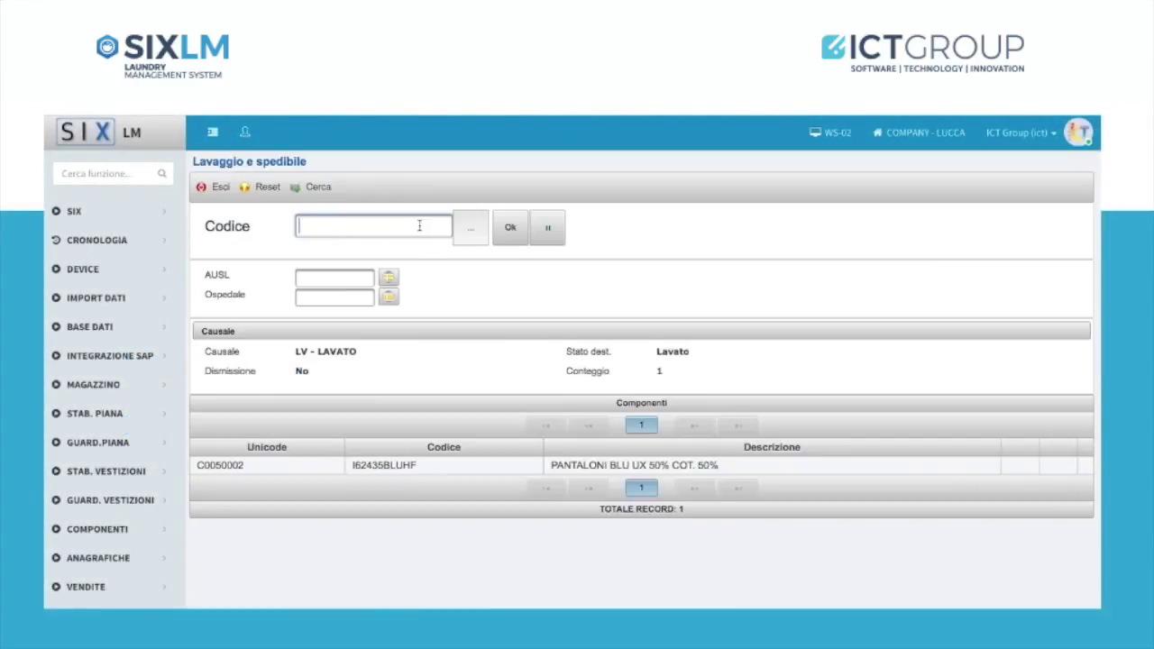
- Register garment C0050011 as washed
type("C0050002")
key("BackSpace")
key("BackSpace")
type("11")
key("Return")
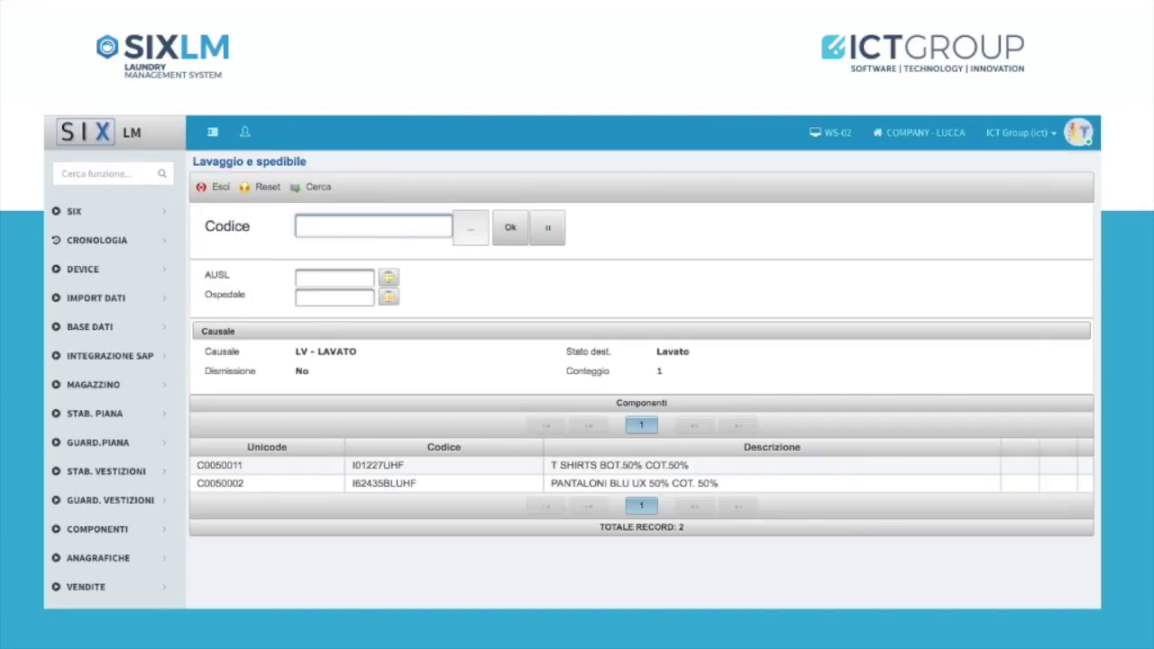
- Register garment C0050012 as washed
type("C0050002")
key("BackSpace")
key("BackSpace")
type("12")
key("Return")
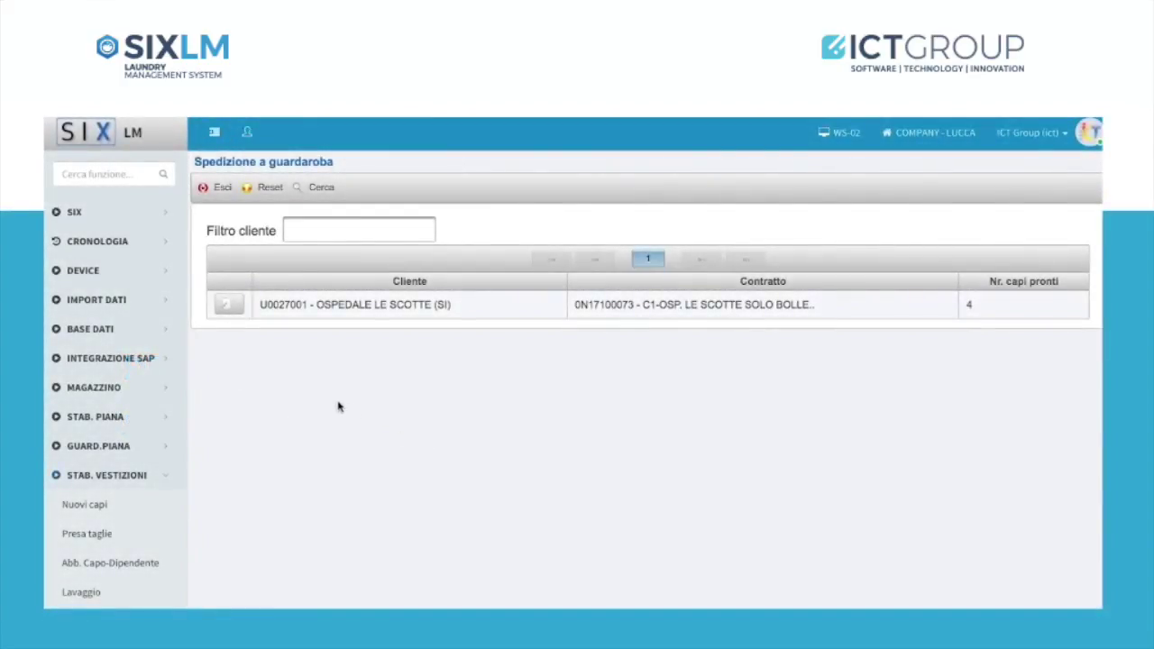
- Open the wardrobe shipment for OSPEDALE LE SCOTTE (SI) and confirm it with 2 white coats and 2 PANTALONE items
left_click(229, 306)
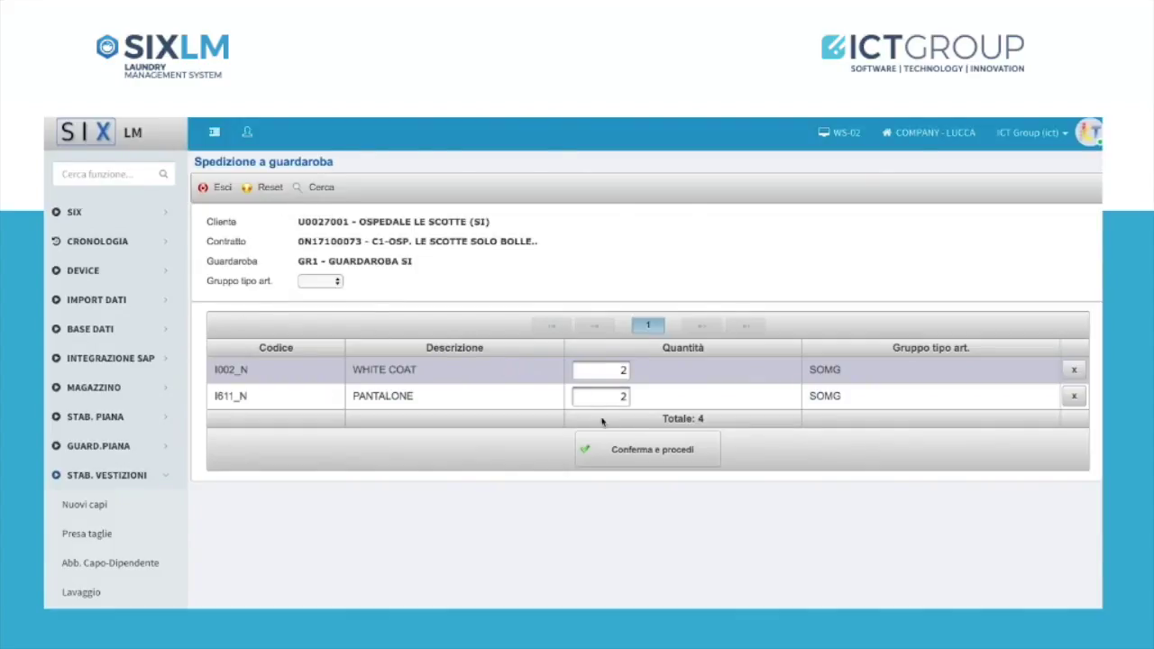
left_click(627, 453)
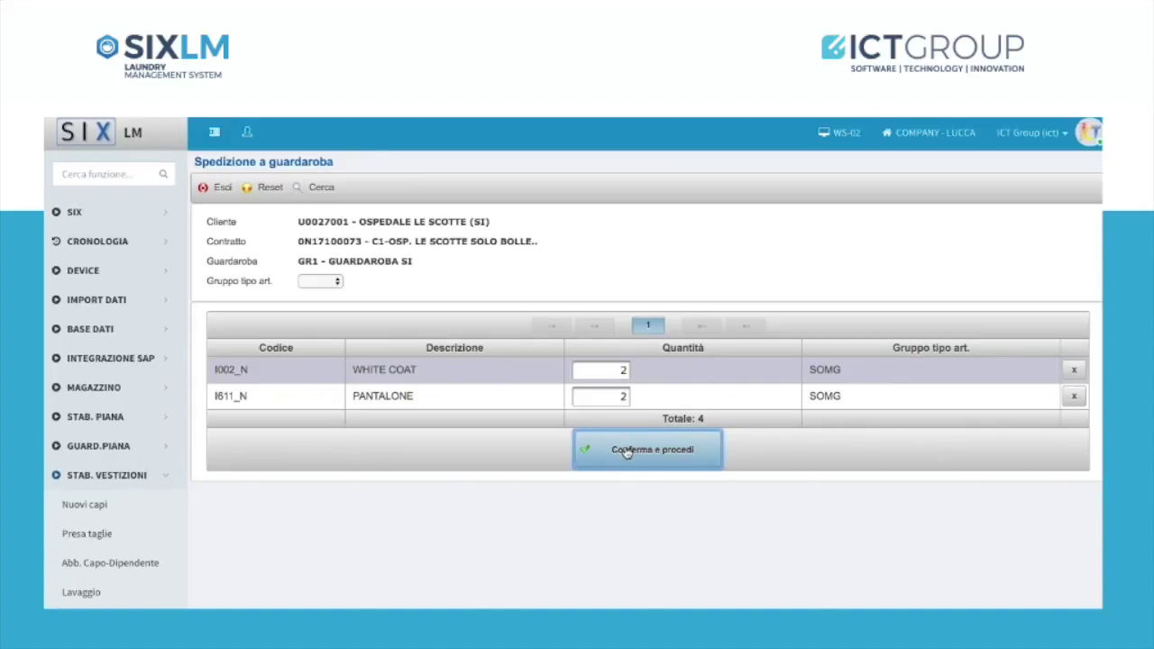
- Examine the delivery note's rows and footer data, including the barcodes behind the WHITE COAT and PANTALONE rows
left_click(285, 249)
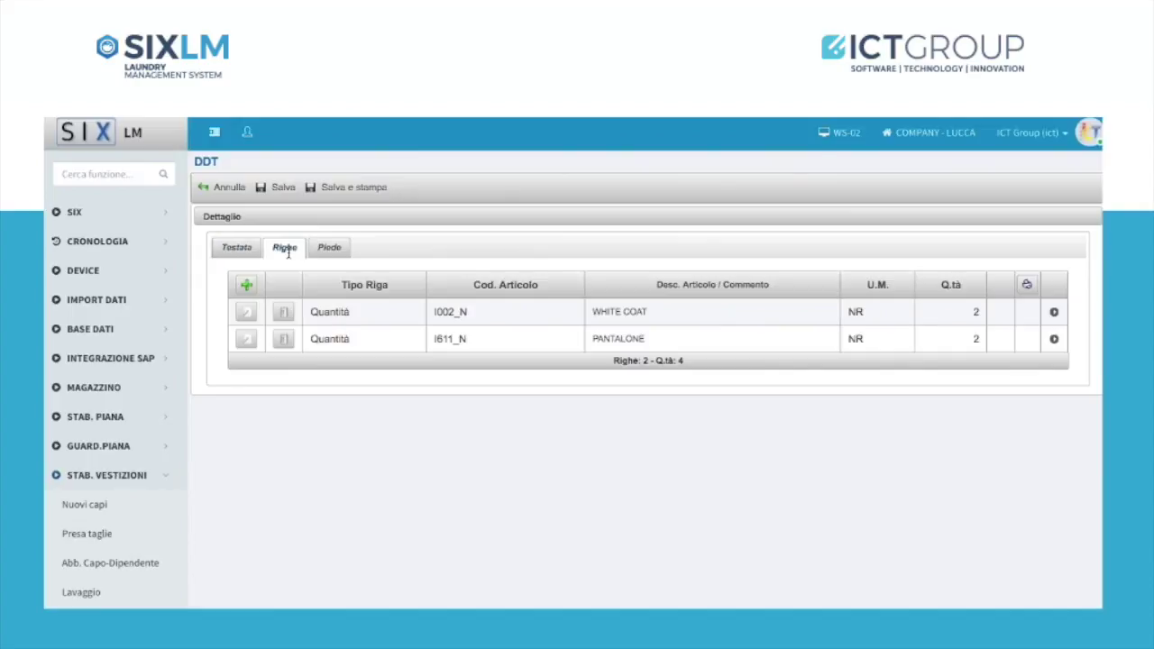
left_click(334, 256)
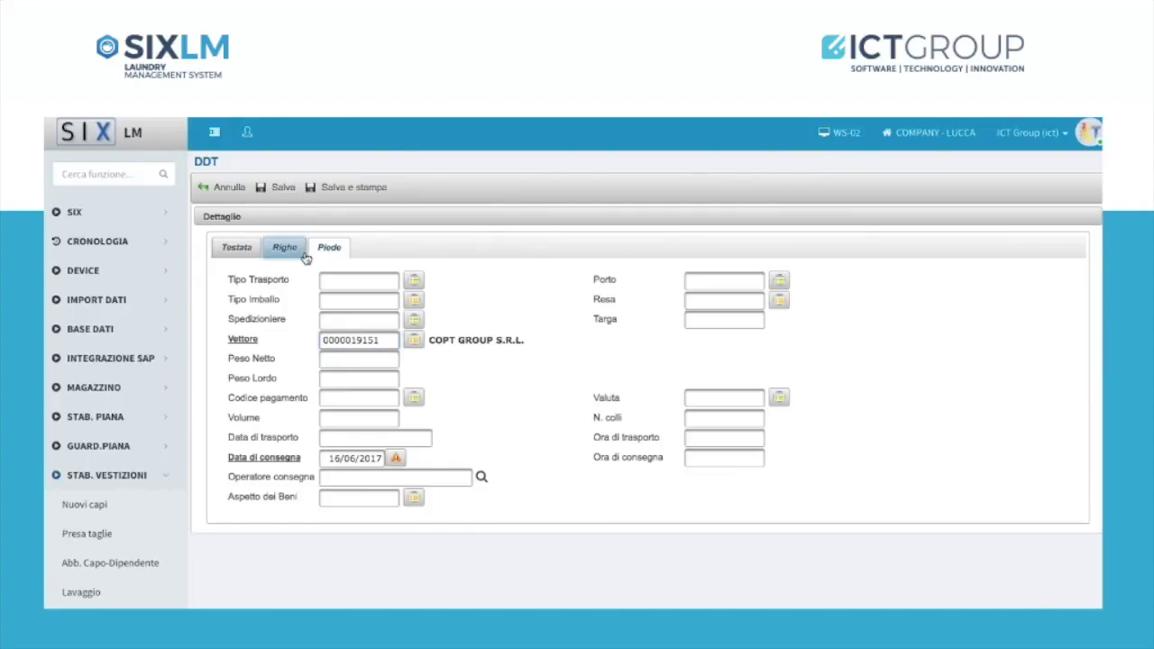
left_click(290, 252)
left_click(1053, 313)
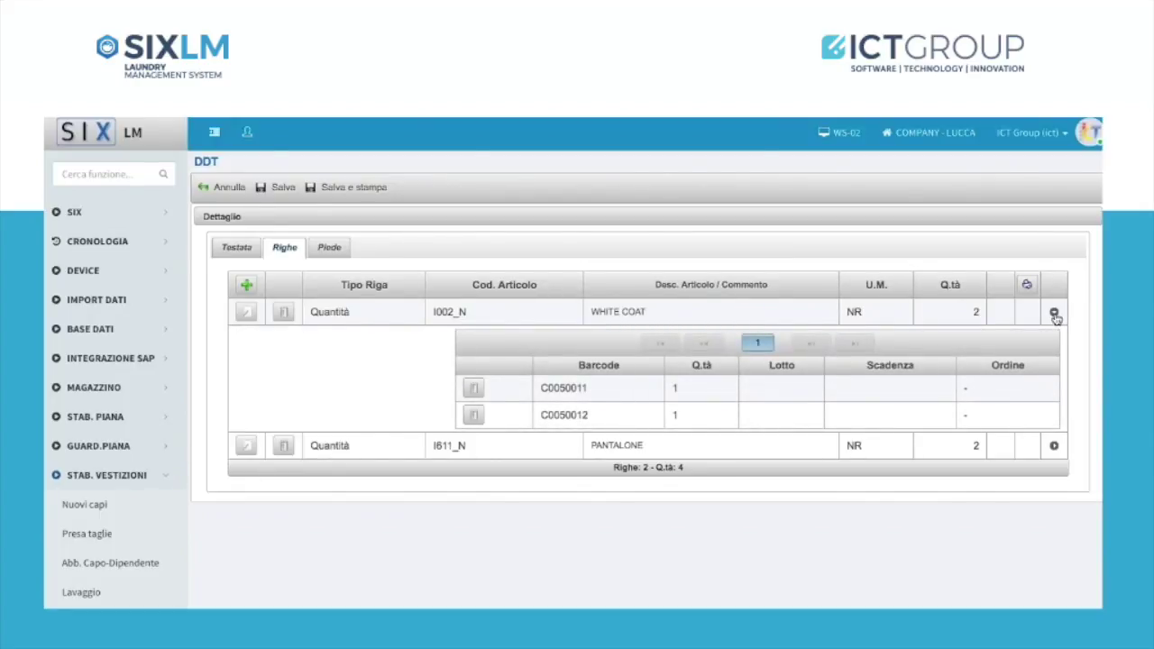
left_click(1054, 313)
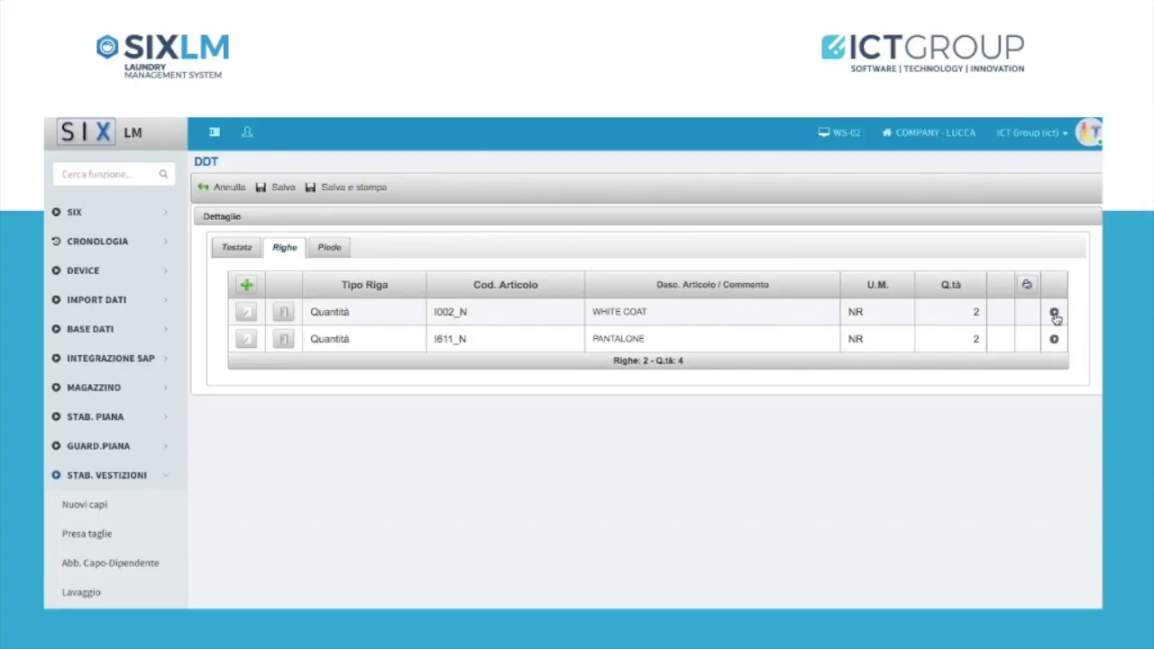
left_click(1053, 339)
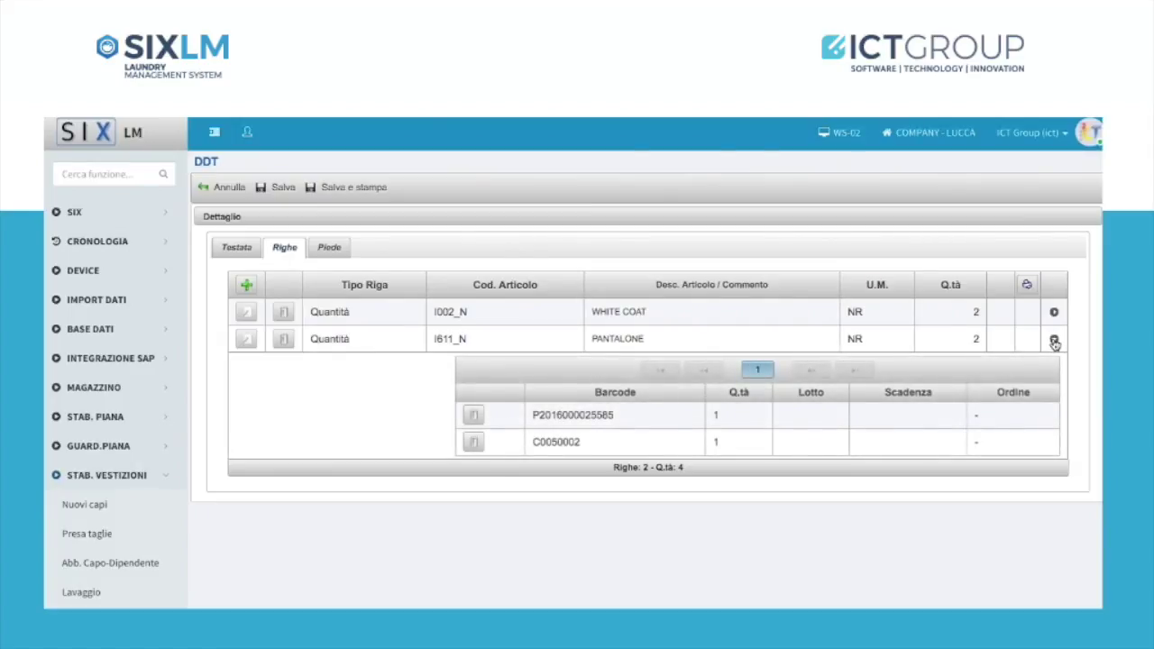
left_click(1053, 340)
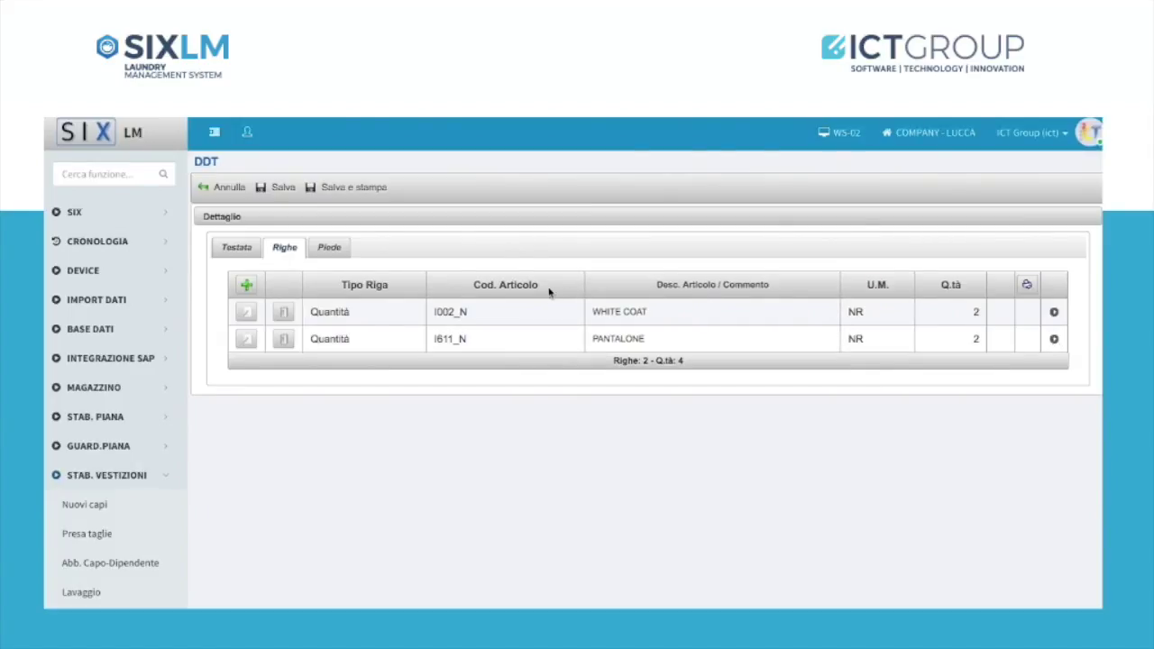
- Save the delivery note and print it
left_click(367, 199)
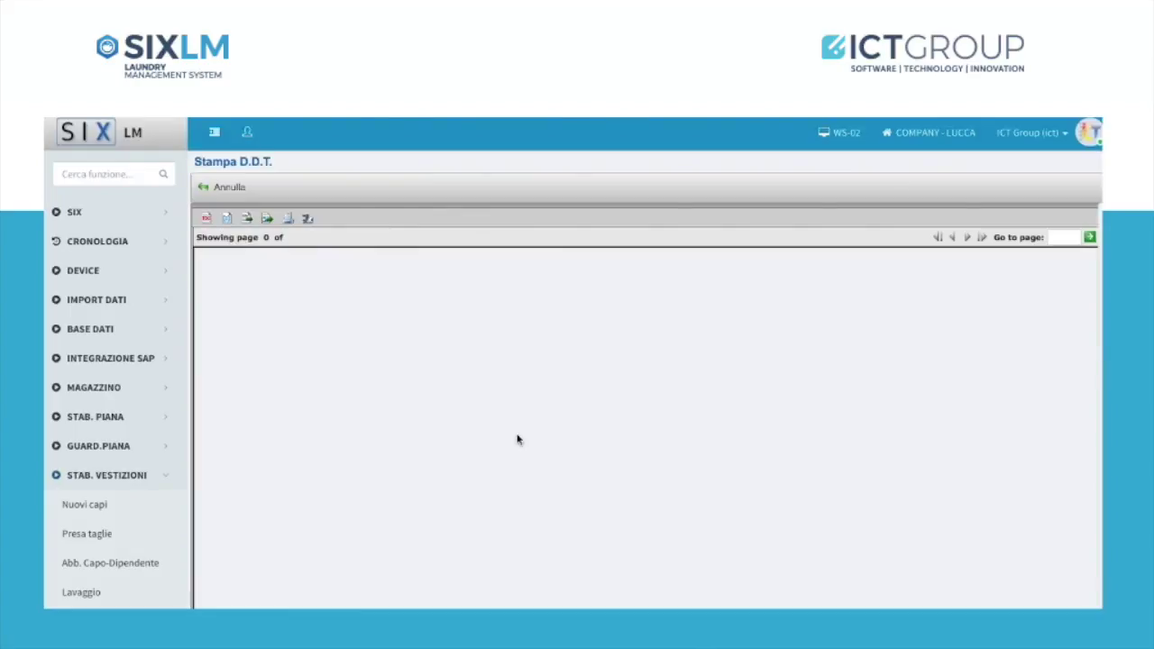
left_click(739, 593)
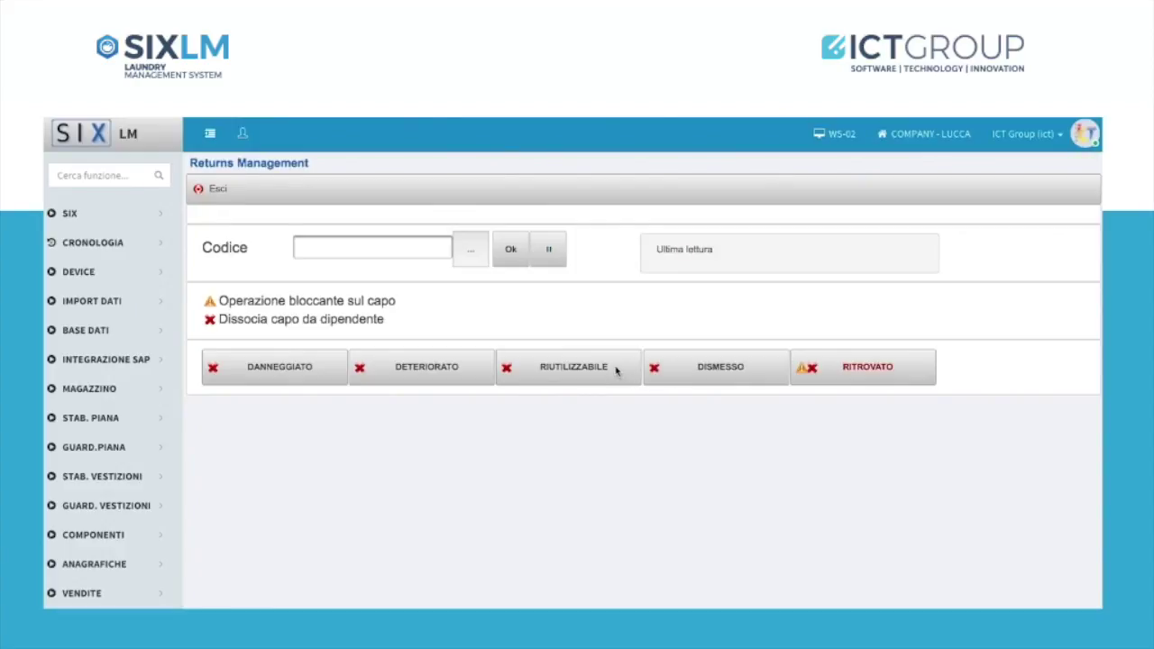
- Register the return of garment C0050002 as DISMESSO and confirm its dissociation from the employee
left_click(682, 366)
left_click(325, 248)
type("C0050002")
left_click(508, 250)
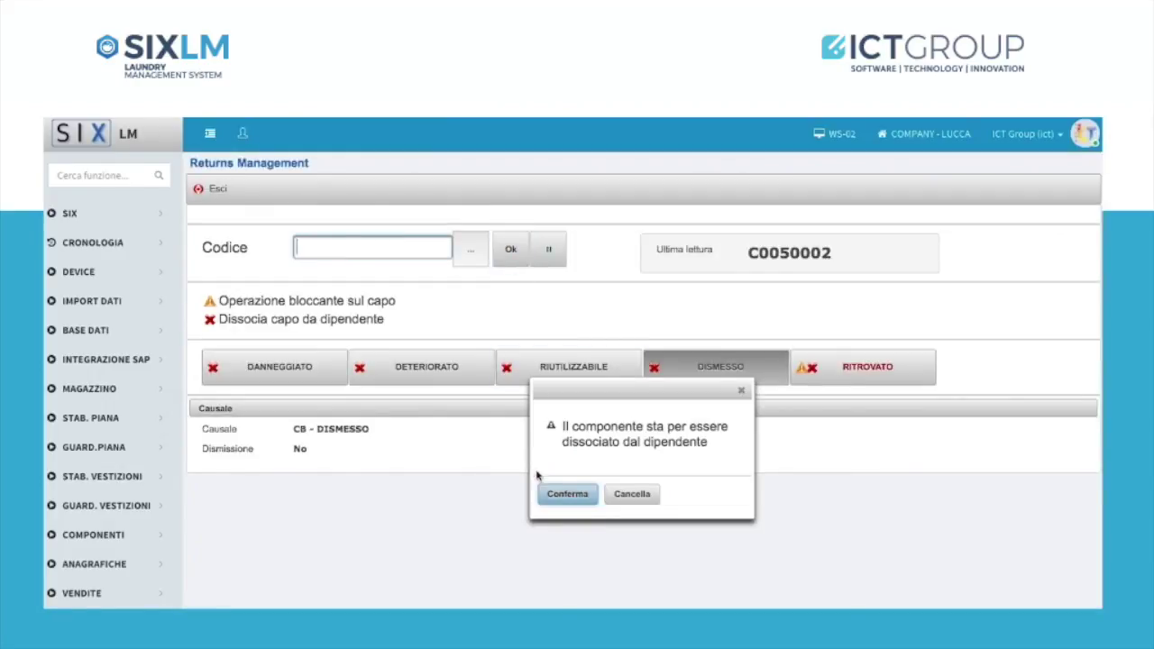
left_click(565, 495)
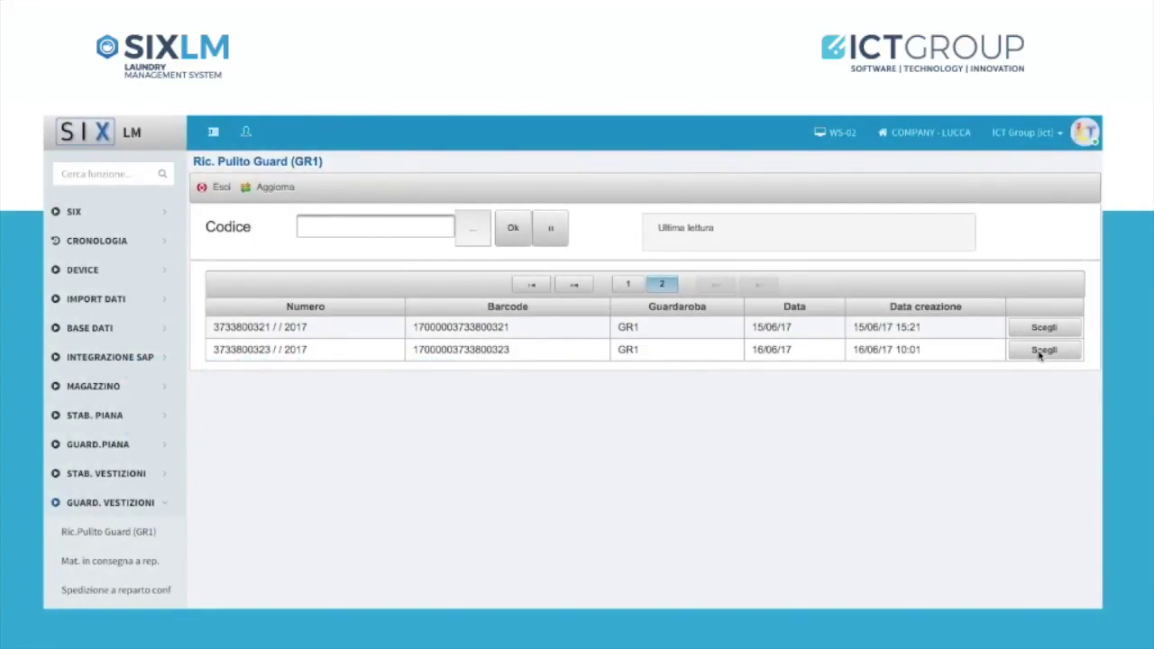
- Open the GR1 delivery note created 16/06/17 10:01 and examine the garment codes of its WHITE COAT and PANTALONE articles
left_click(1043, 350)
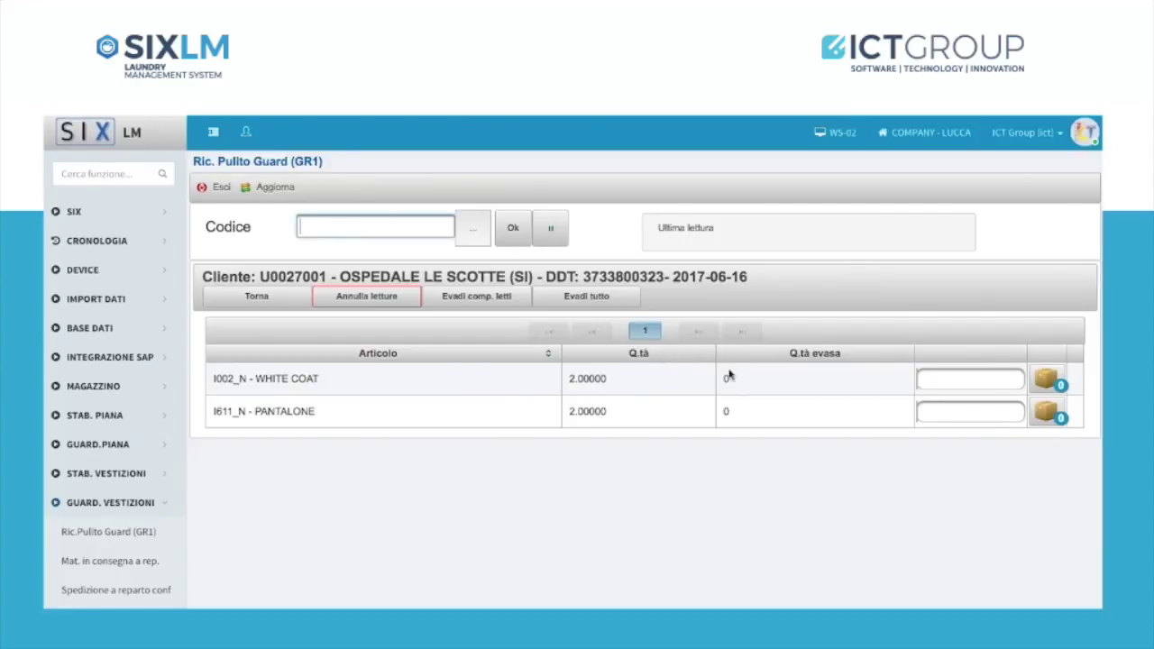
left_click(1045, 378)
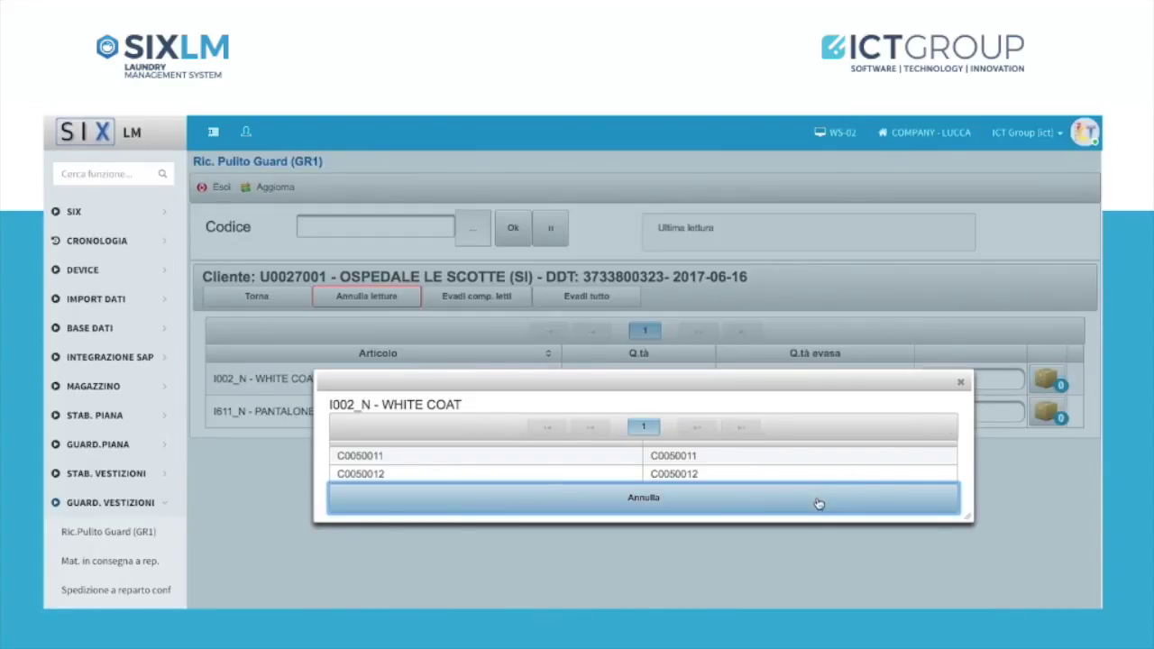
left_click(817, 502)
left_click(1046, 411)
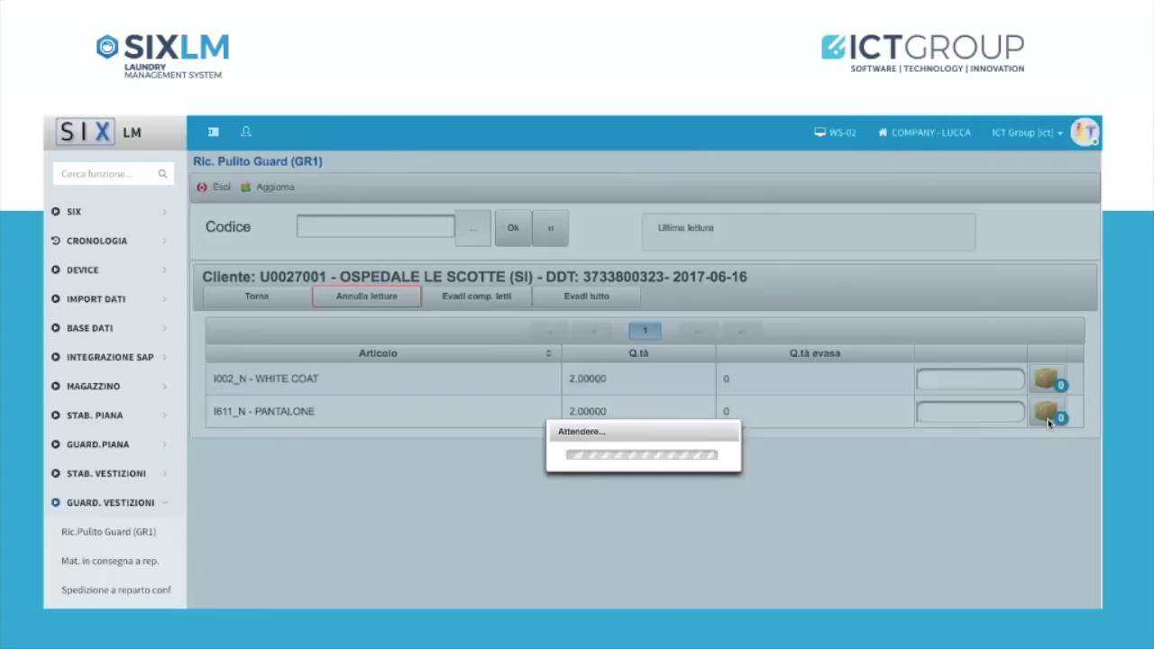
left_click(896, 501)
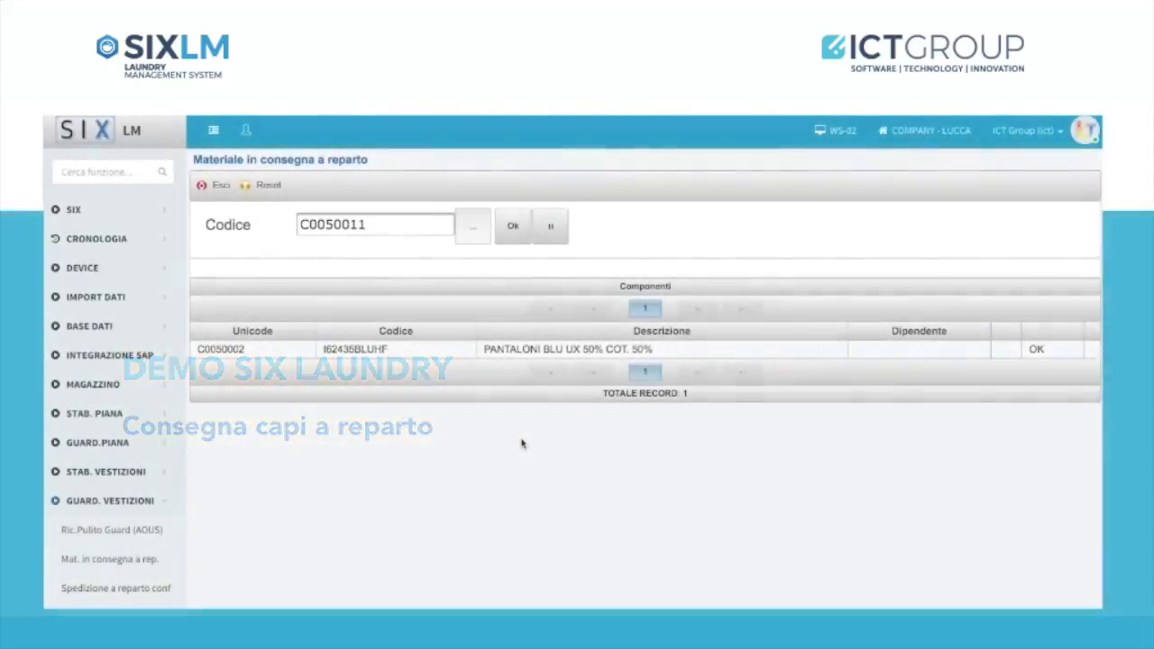
- Register garments C0050011 and C0050012 in Materiale in consegna a reparto for delivery to the department
left_click(512, 227)
type("C0050012")
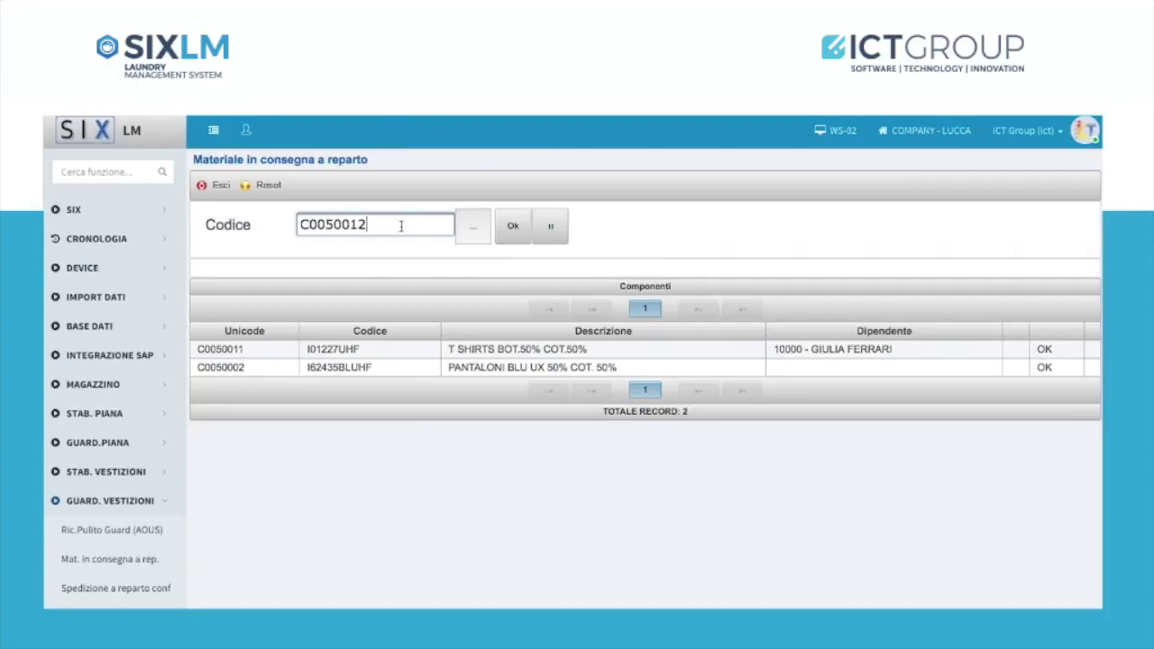
left_click(511, 233)
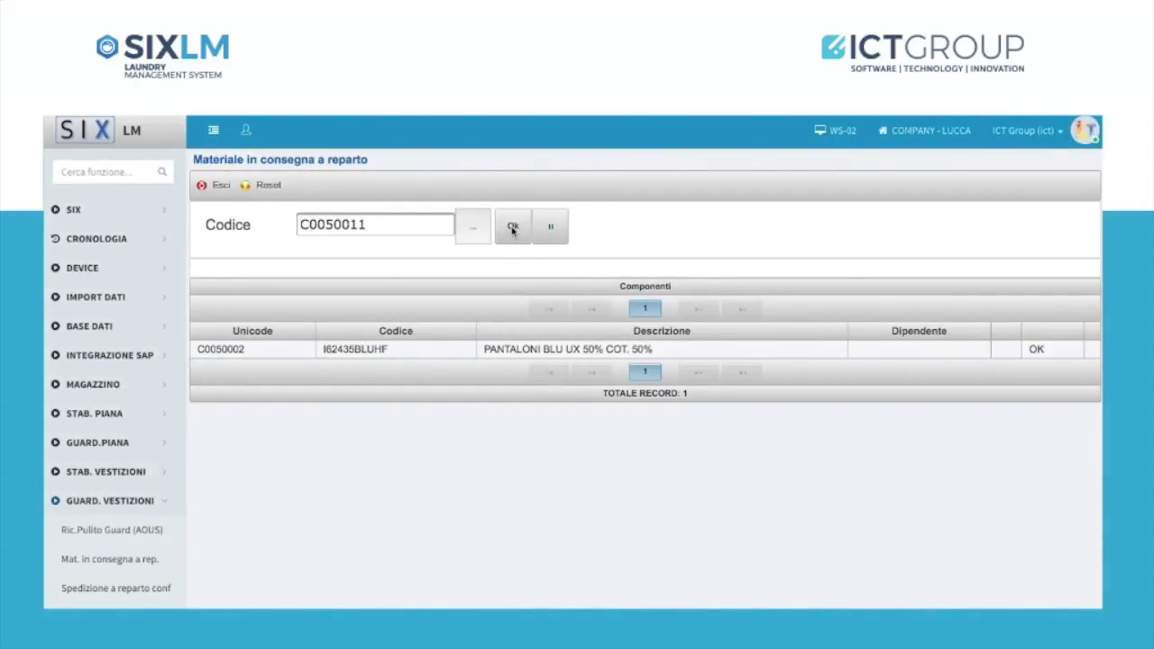
left_click(511, 227)
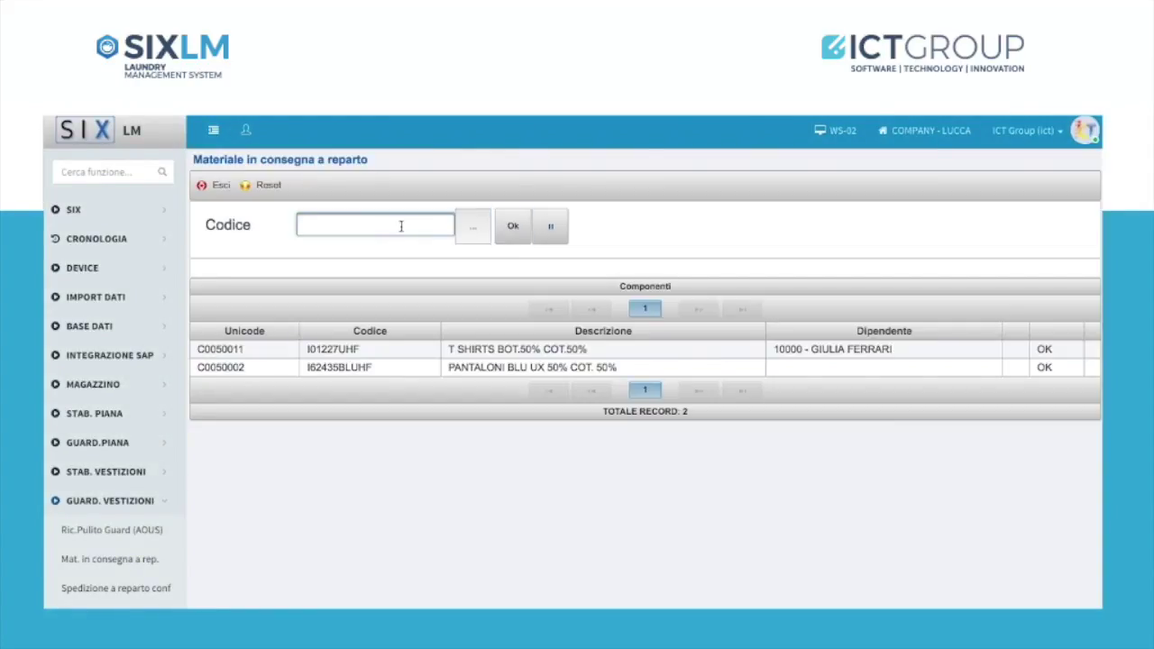
type("C0050012")
left_click(512, 226)
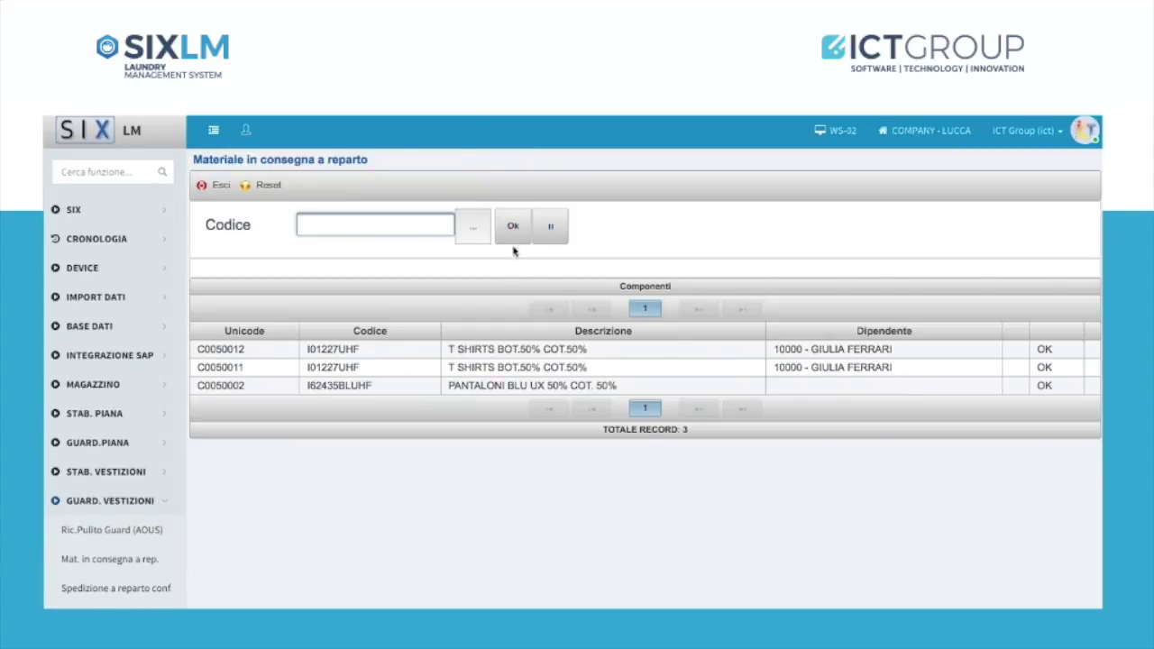